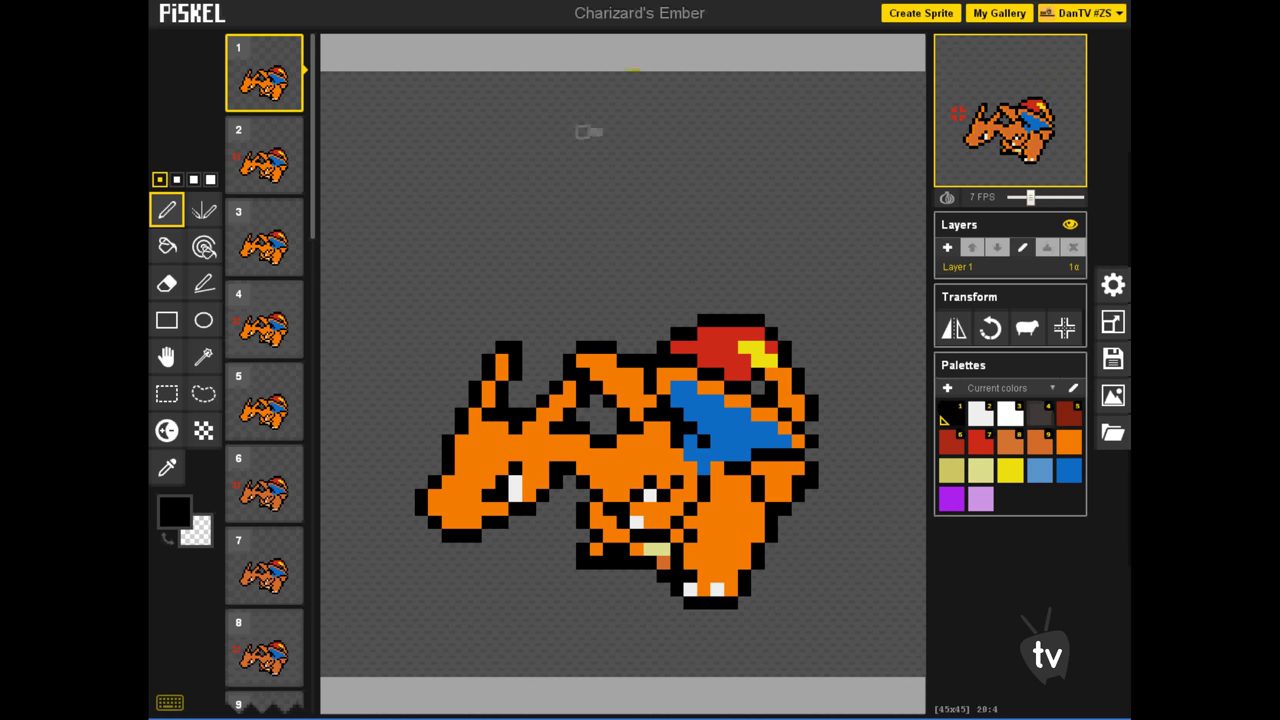
click(1066, 50)
mouse_move(265, 155)
mouse_move(289, 180)
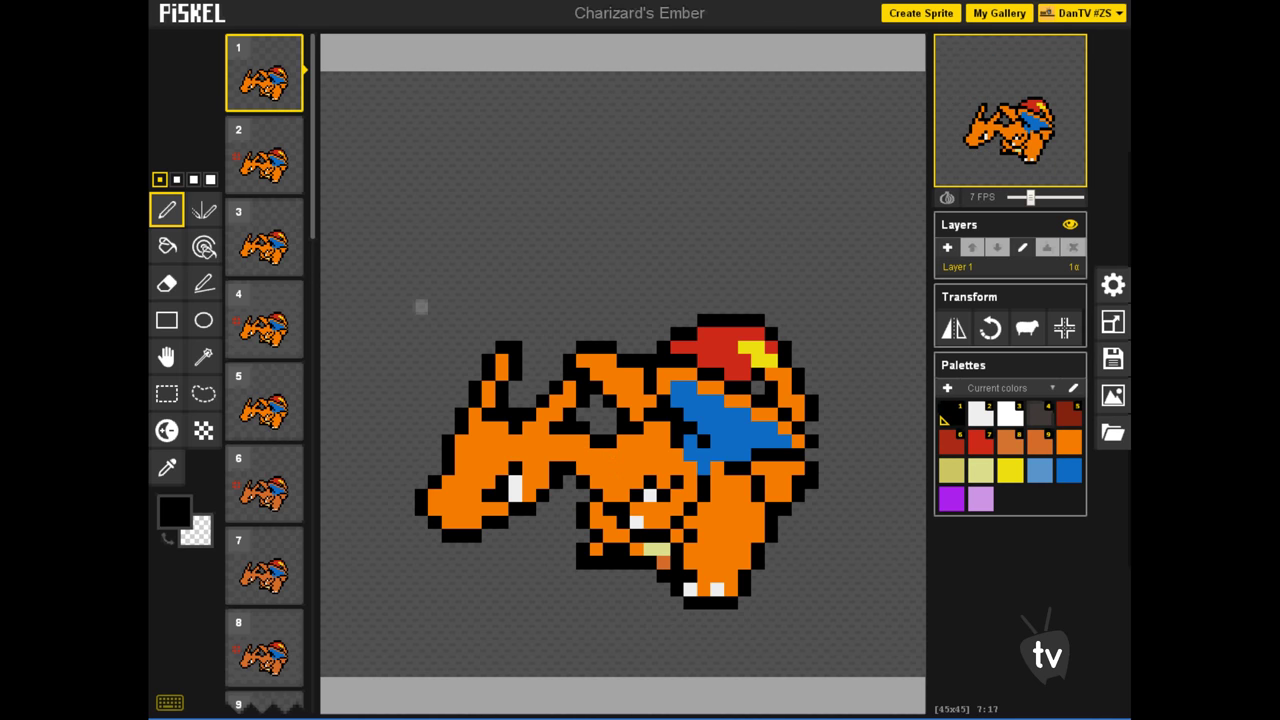
Pick Charizard's orange body colour from the sprite in frame 1 and return to the Pen tool.
key(o)
click(597, 468)
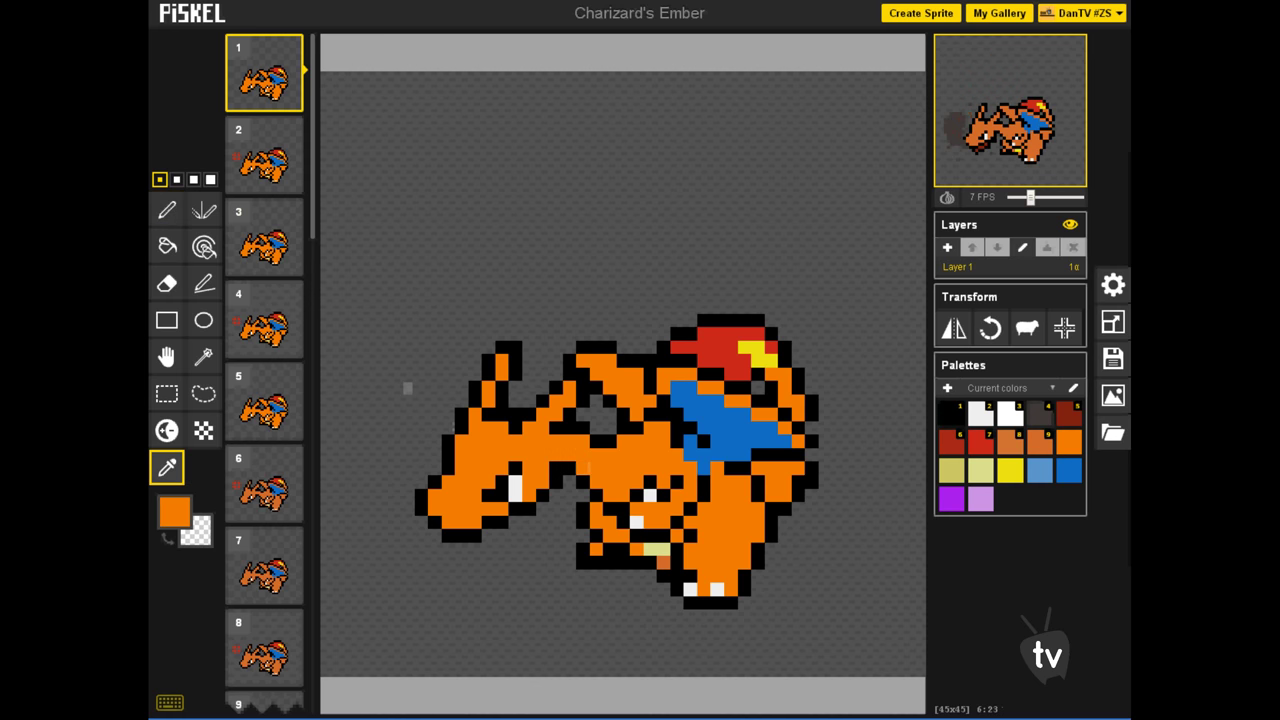
key(p)
mouse_move(289, 180)
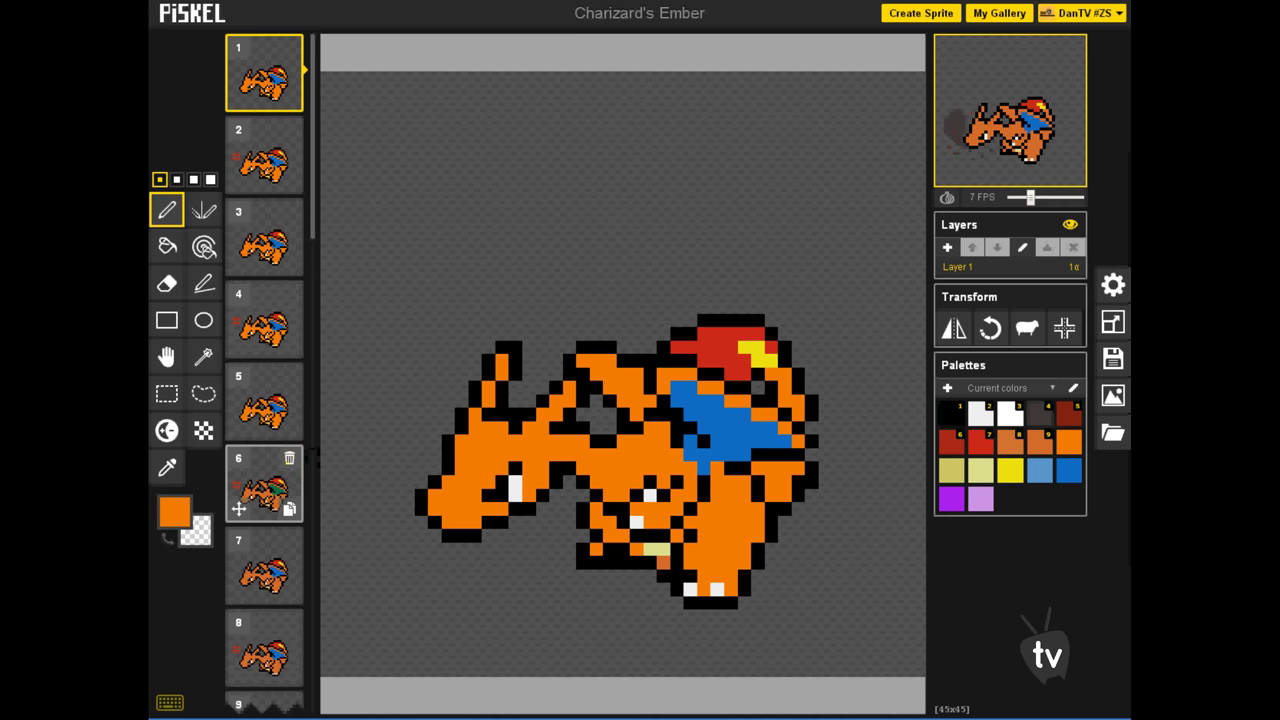
Compare Charizard's body colour in frame 6 with the one in frame 1.
click(286, 480)
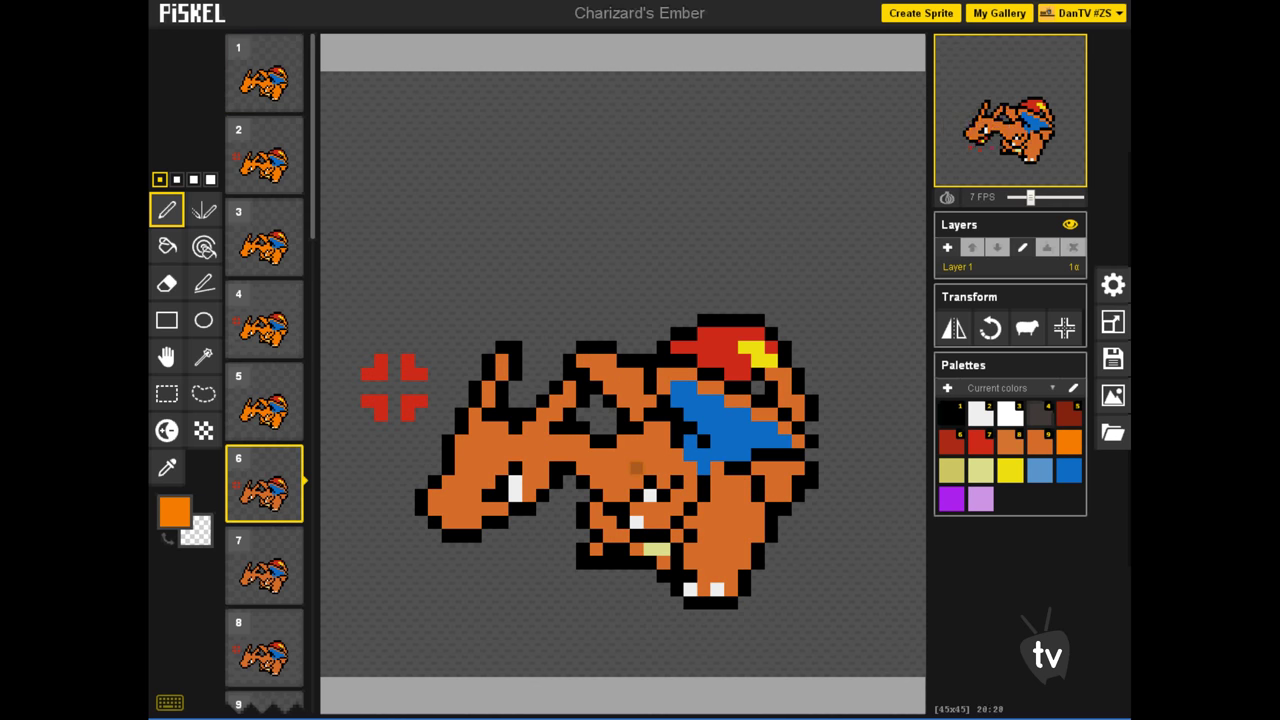
mouse_move(289, 130)
click(278, 88)
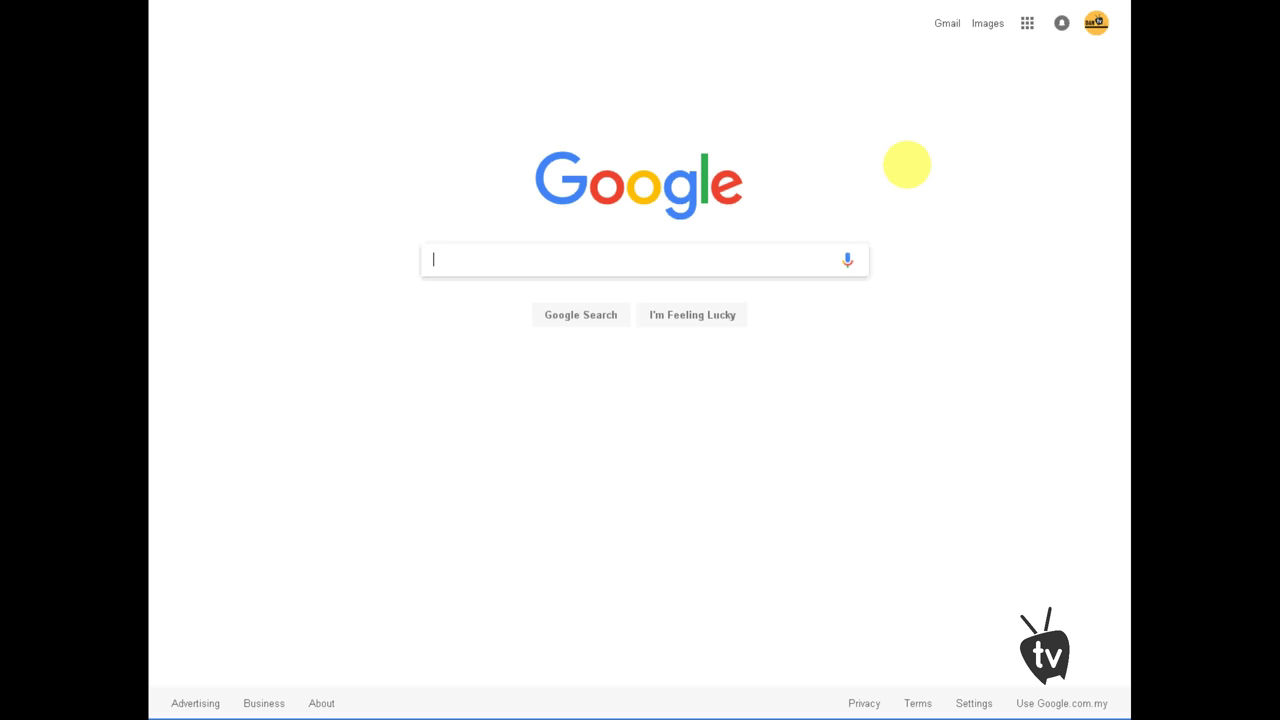
Search Google for "charizard color code" and open the COLOURlovers Charizard palette in a separate tab.
text(char)
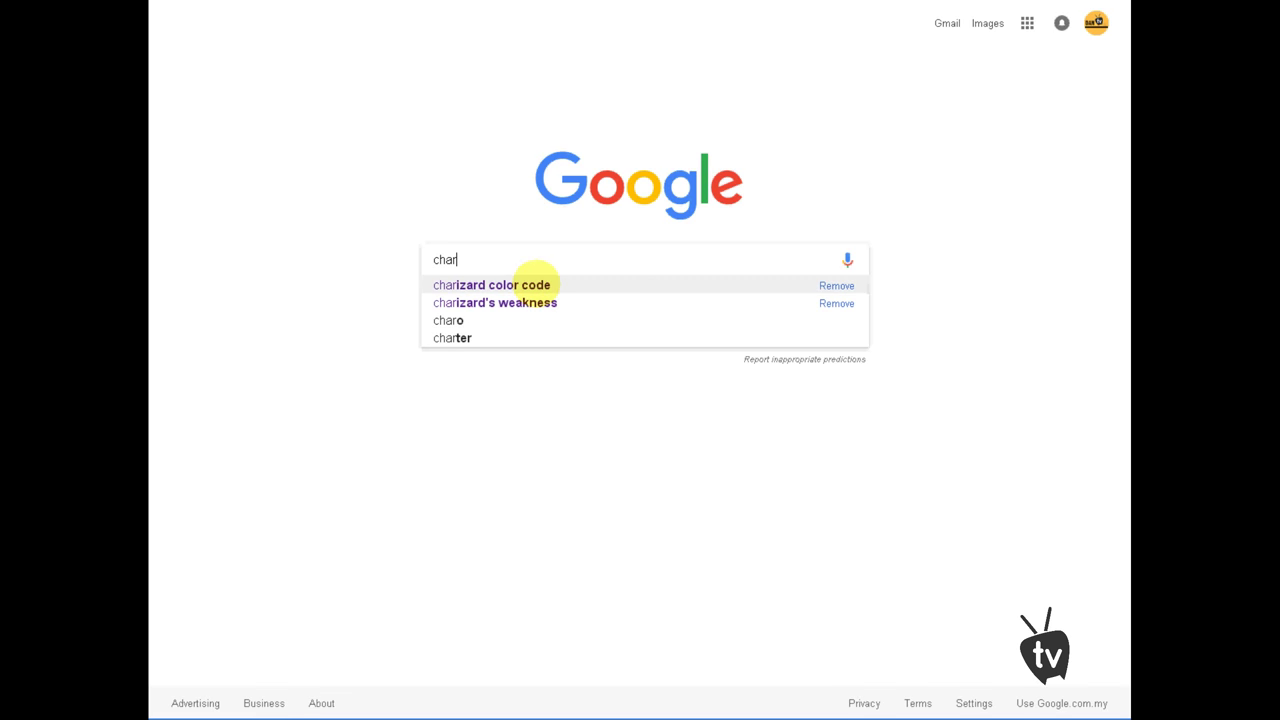
click(495, 282)
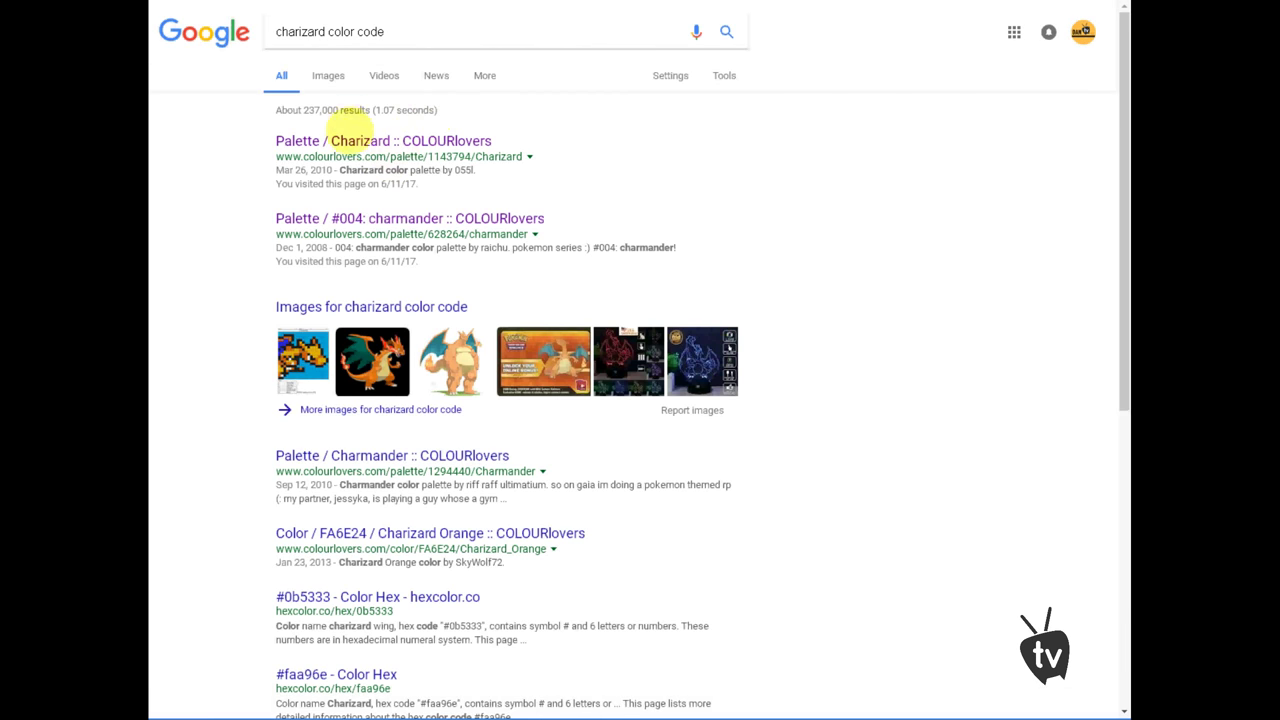
right_click(355, 140)
click(380, 150)
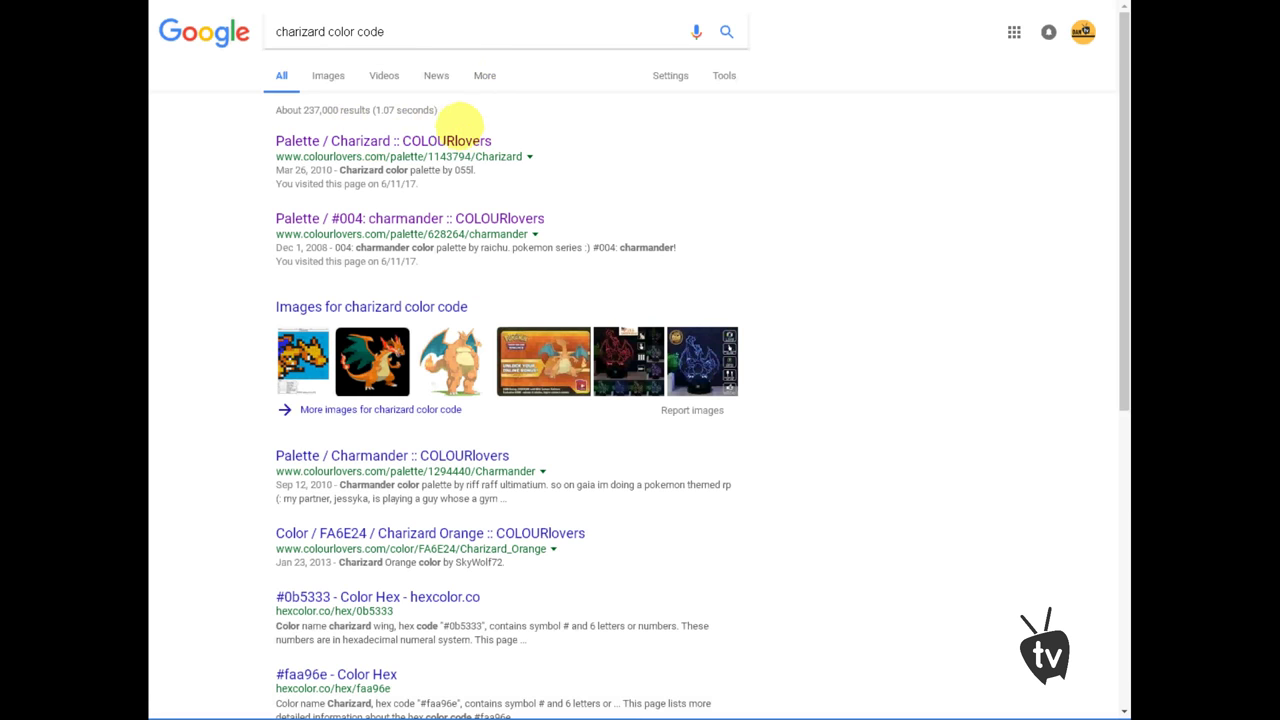
key(ctrl+Tab)
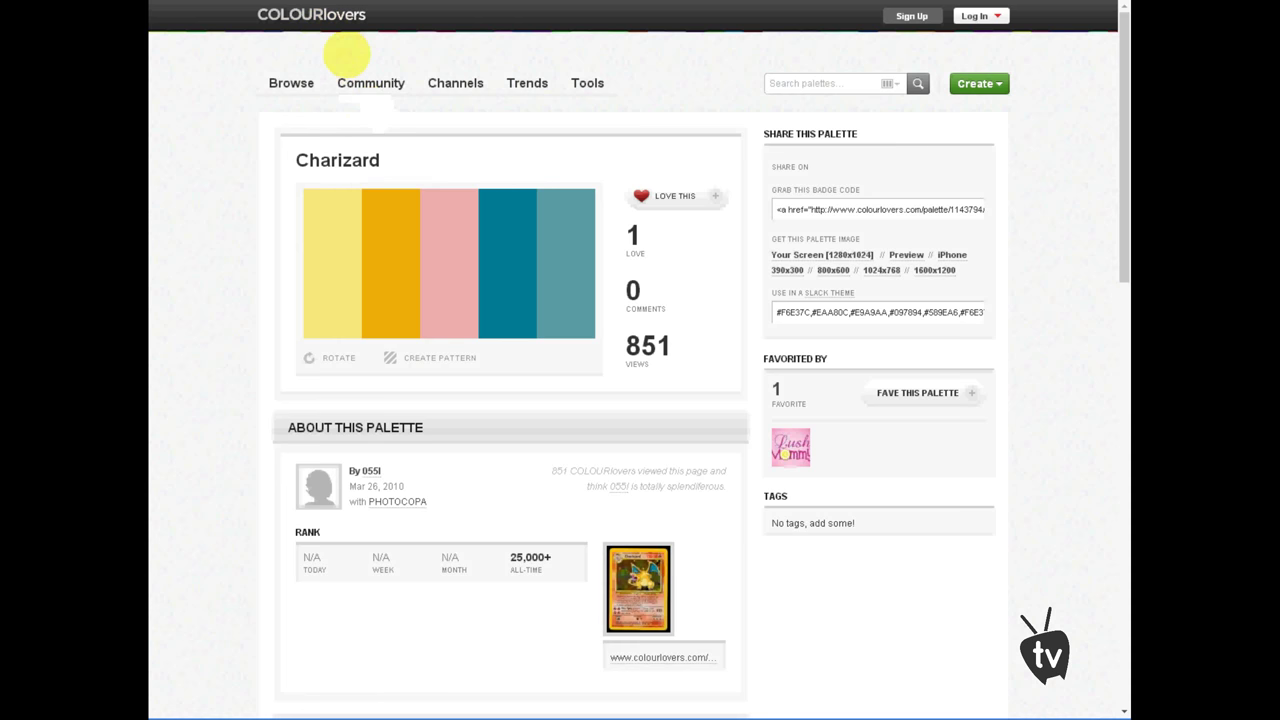
mouse_move(371, 80)
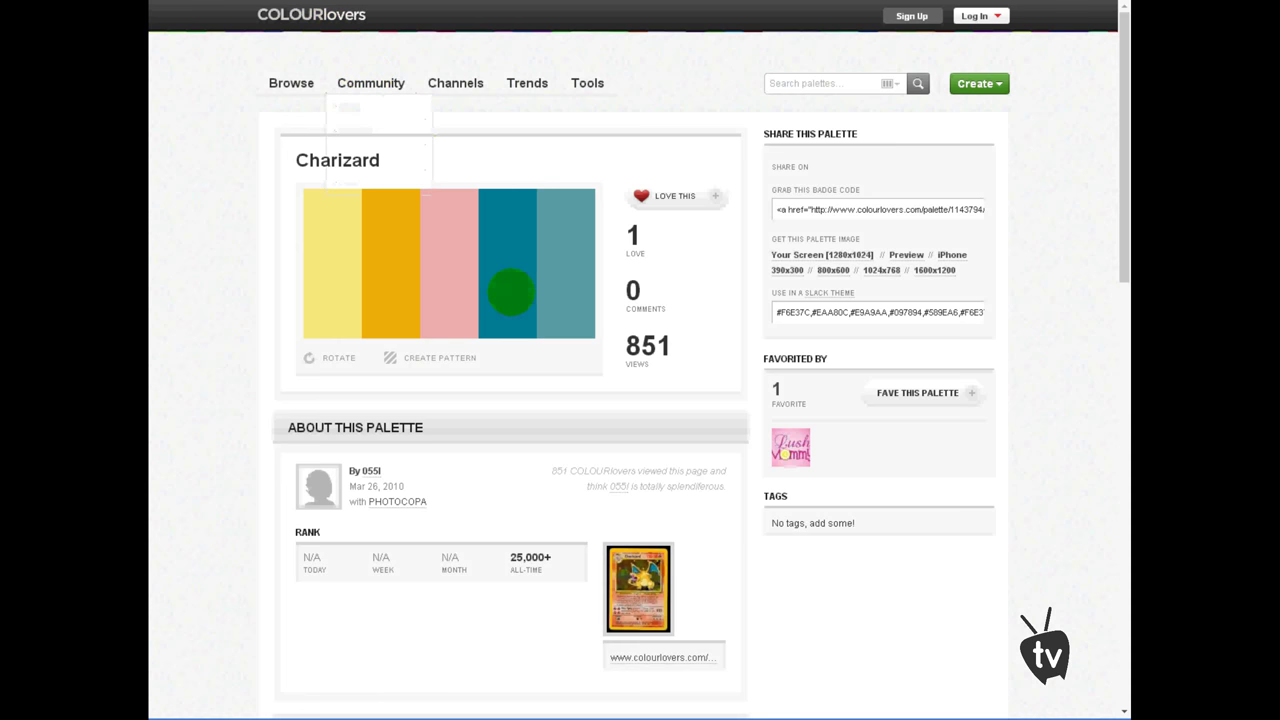
Look through the Charizard palette's swatches and its list of colours with hex codes.
scroll(526, 340, down, 4)
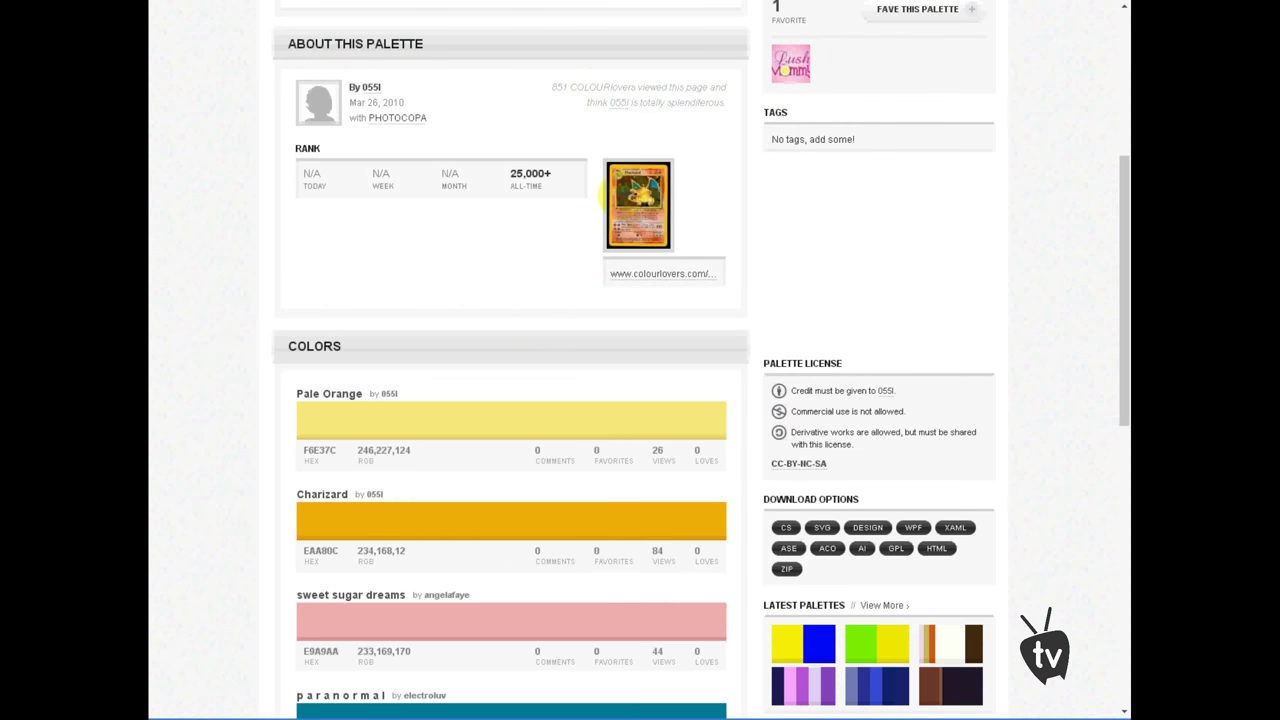
scroll(640, 300, up, 2)
scroll(657, 266, down, 2)
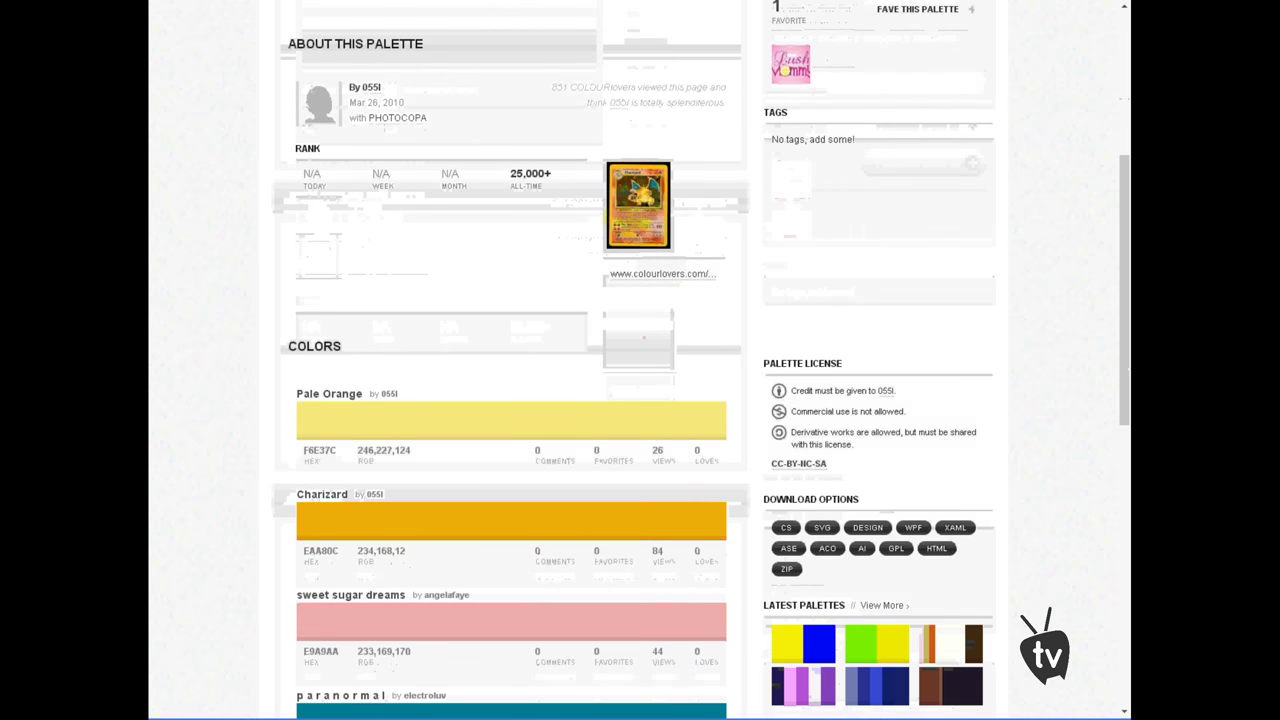
scroll(686, 223, up, 4)
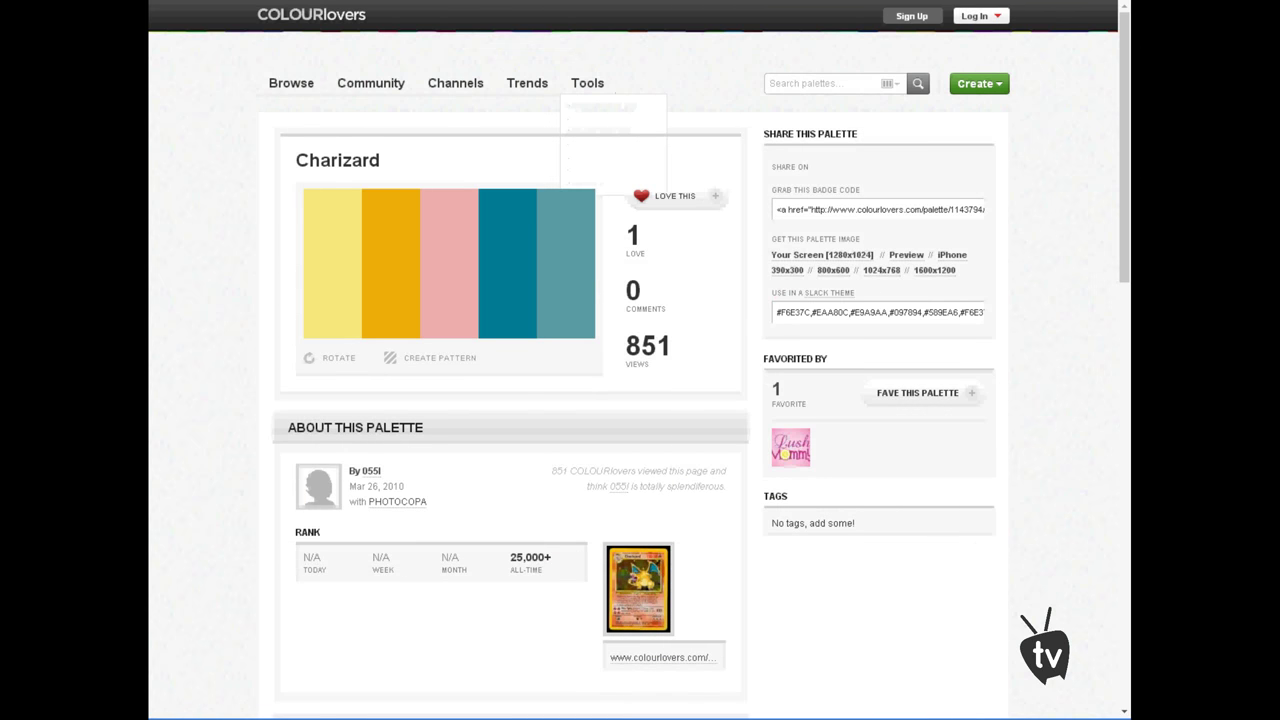
Open the COLOURlovers "#004: charmander" palette from the search results and go to its colour list.
key(alt+Left)
right_click(443, 218)
click(551, 209)
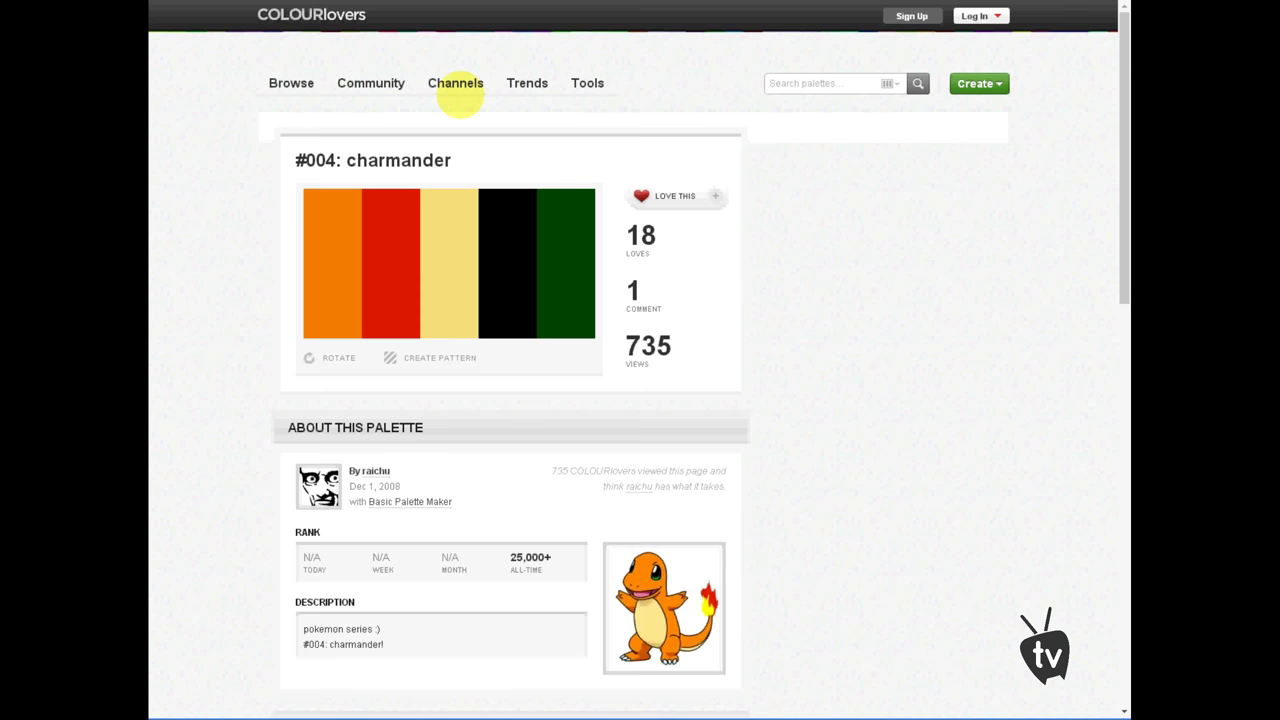
mouse_move(456, 85)
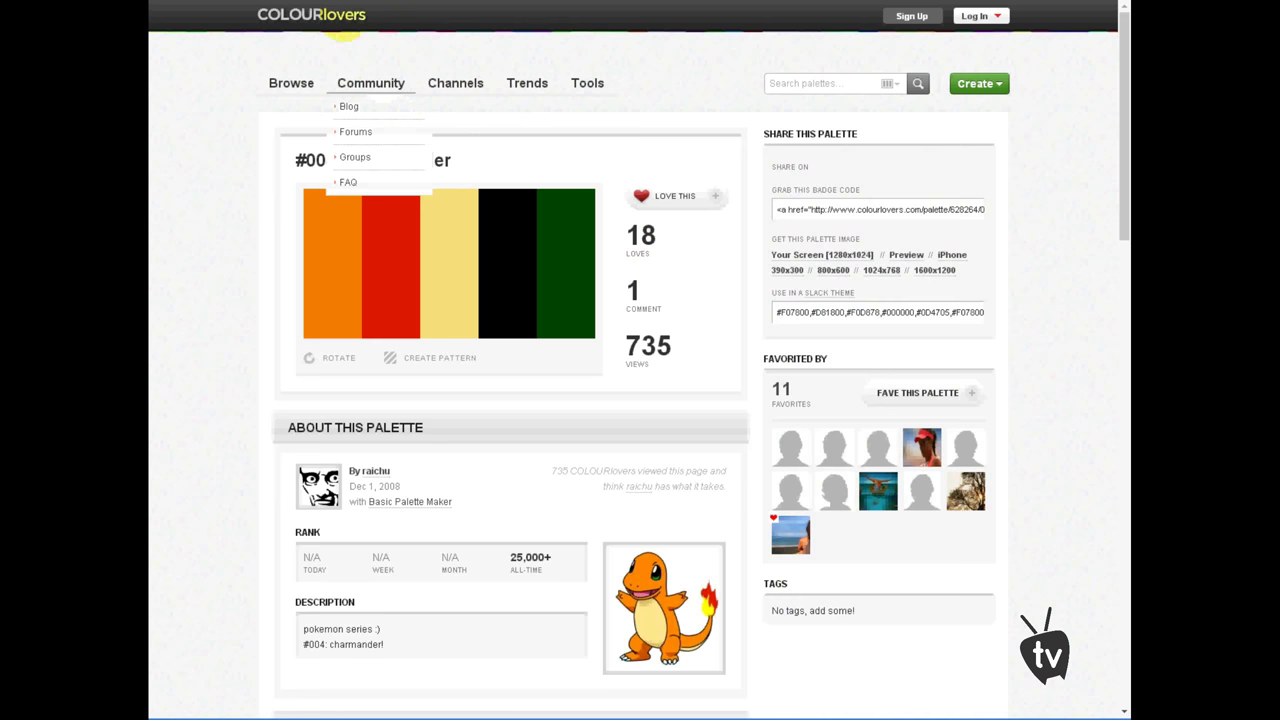
scroll(600, 151, down, 1)
scroll(451, 151, up, 1)
scroll(739, 347, down, 3)
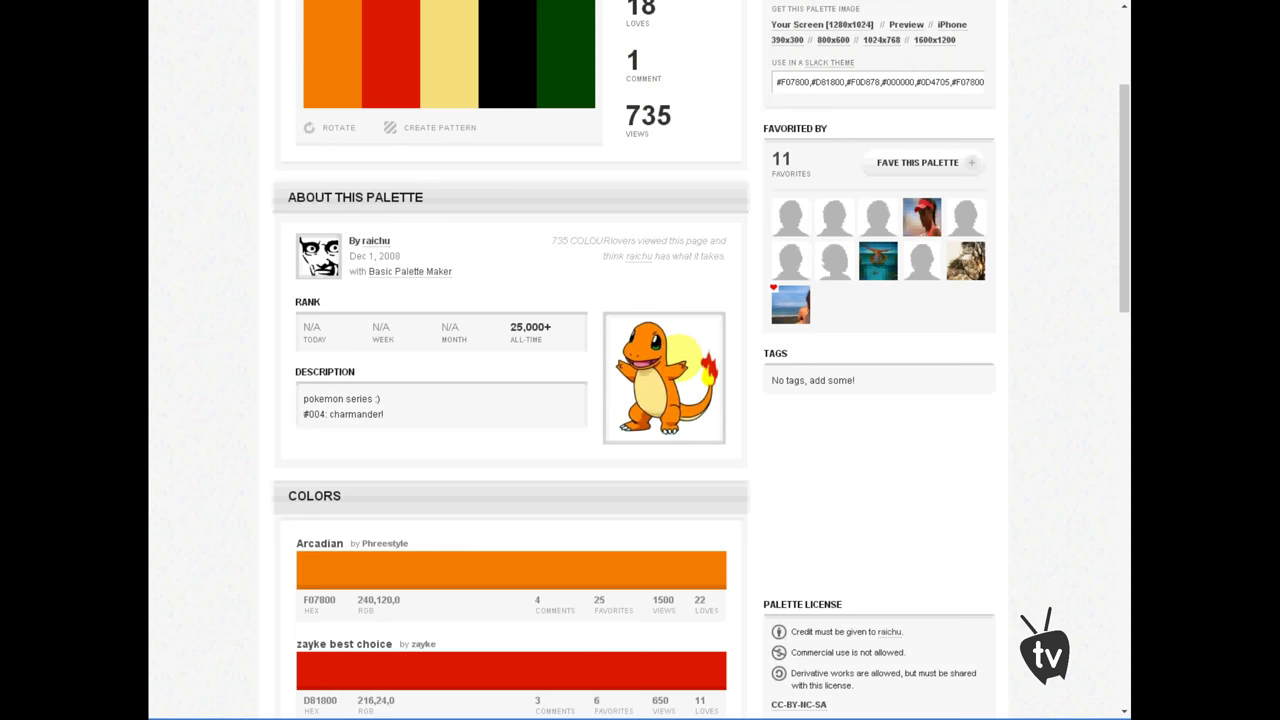
scroll(683, 356, down, 2)
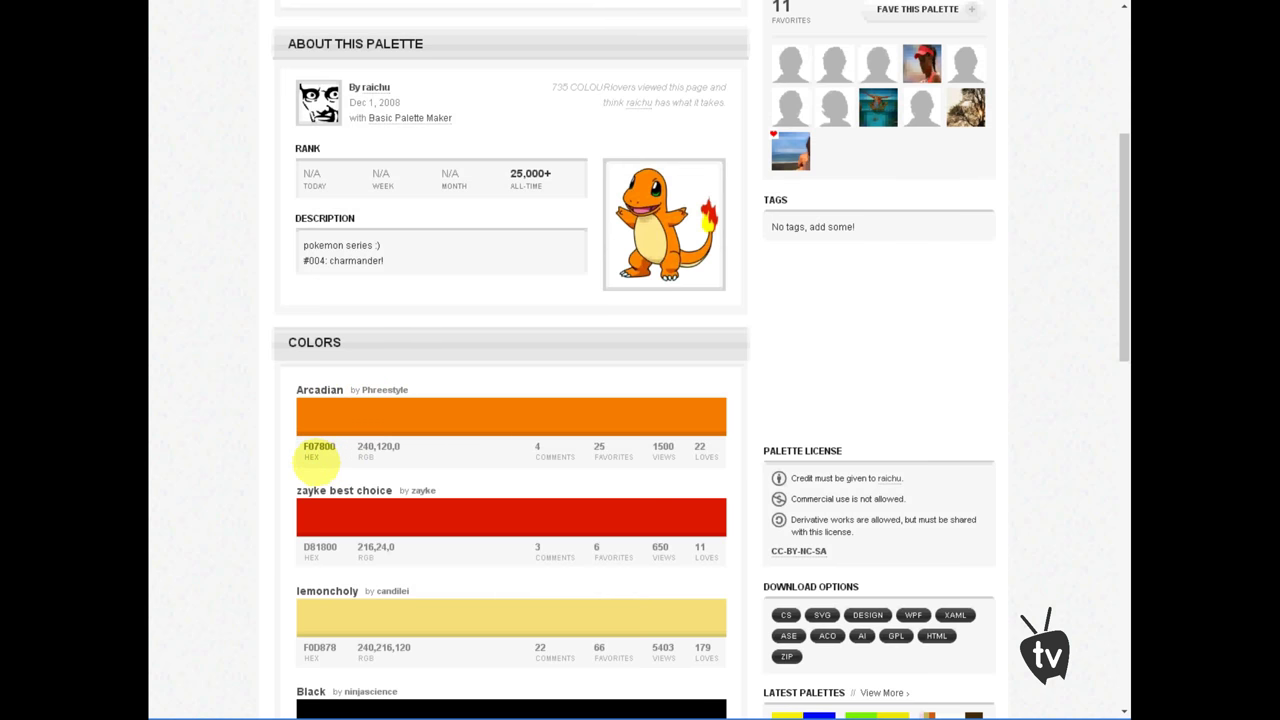
Copy the hex code F07800 of the Arcadian orange and switch back to the Piskel sprite editor.
drag(318, 458, 299, 447)
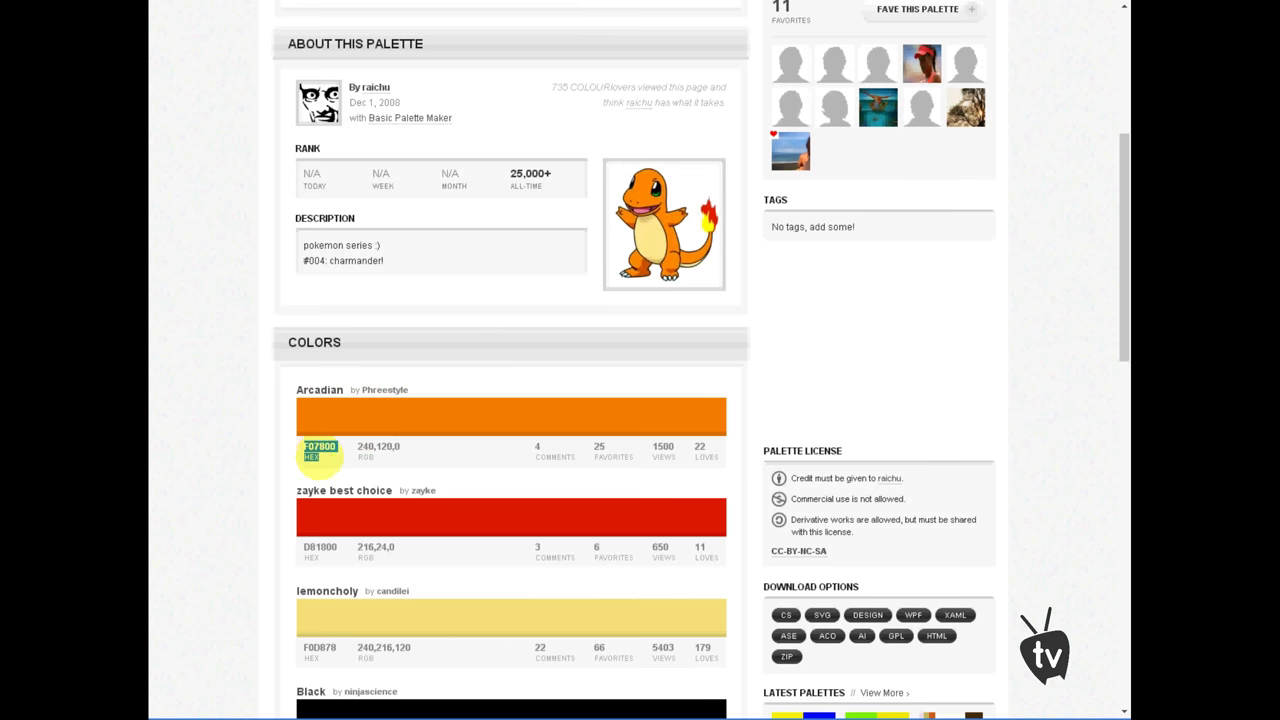
click(322, 459)
double_click(320, 447)
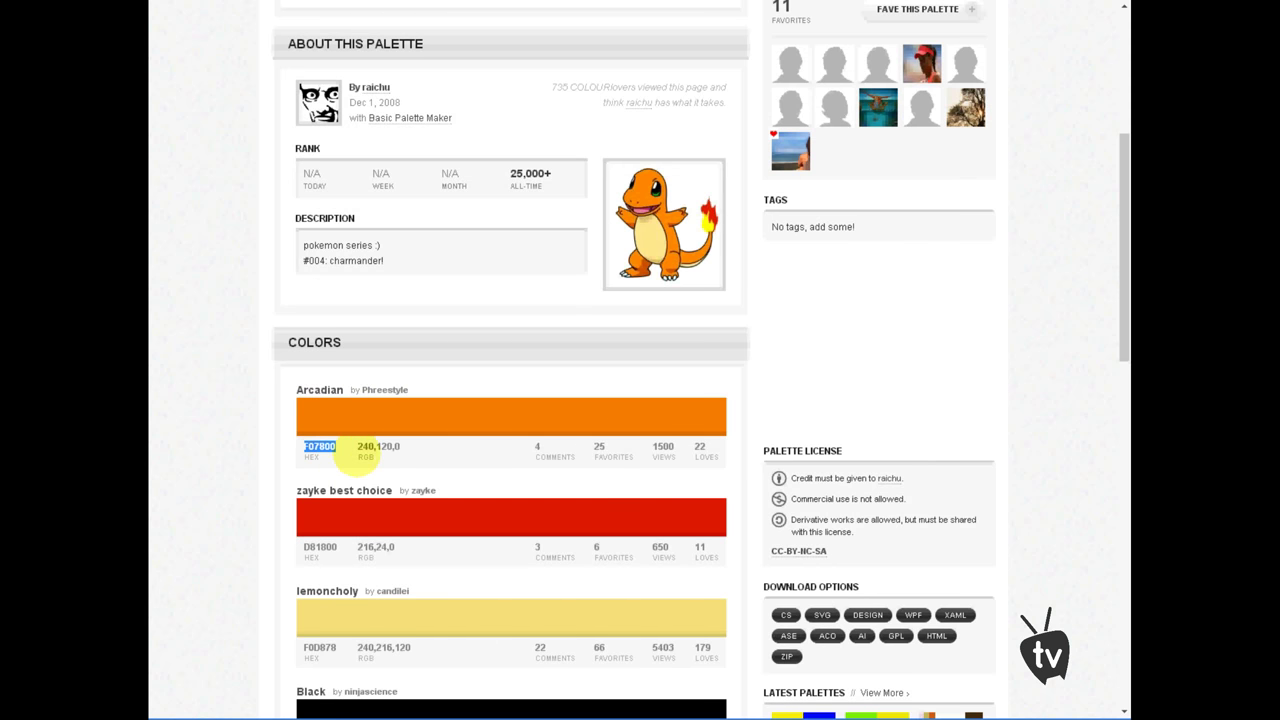
click(165, 356)
click(406, 4)
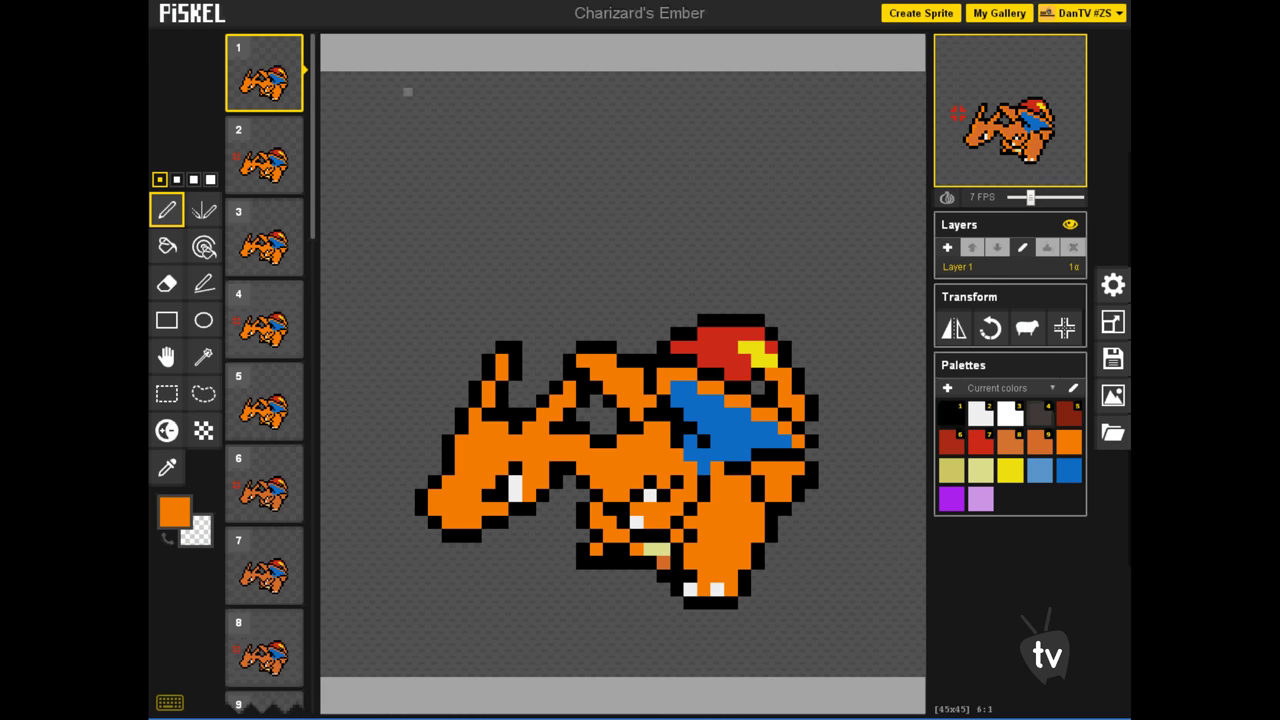
Replace the primary colour's hex value with F07800 and close the colour picker.
click(174, 511)
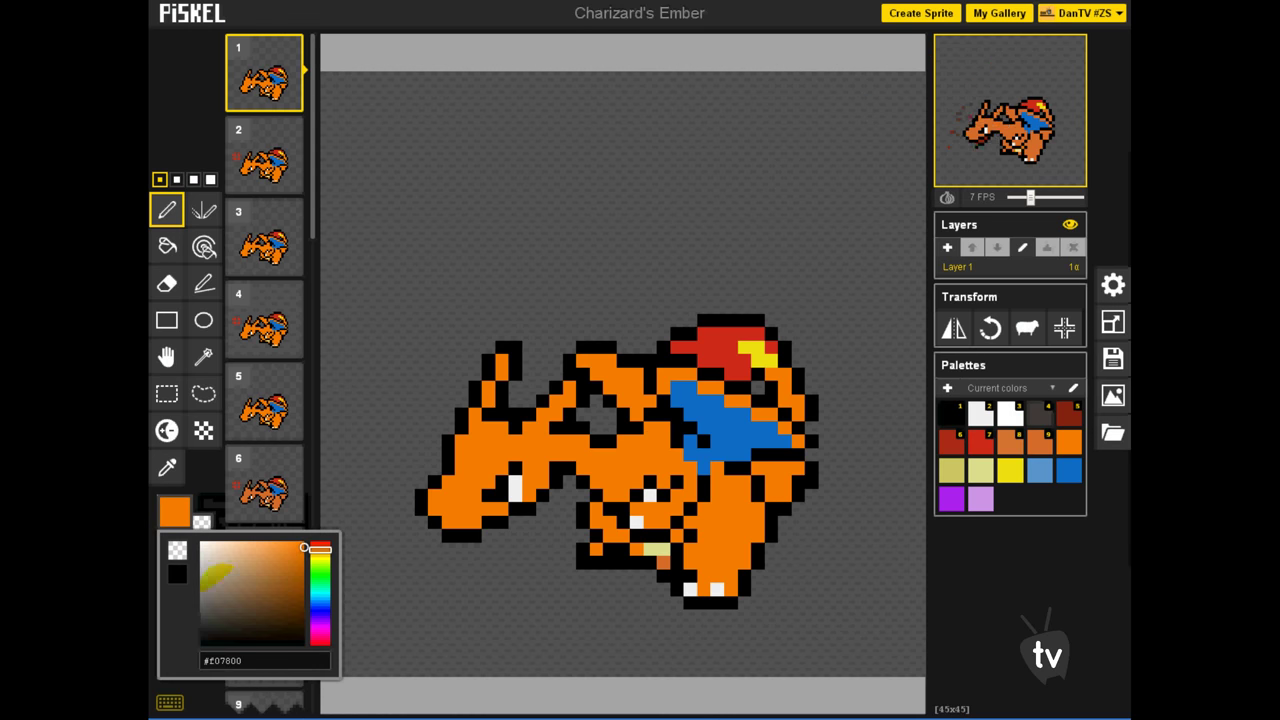
double_click(225, 660)
key(ctrl+c)
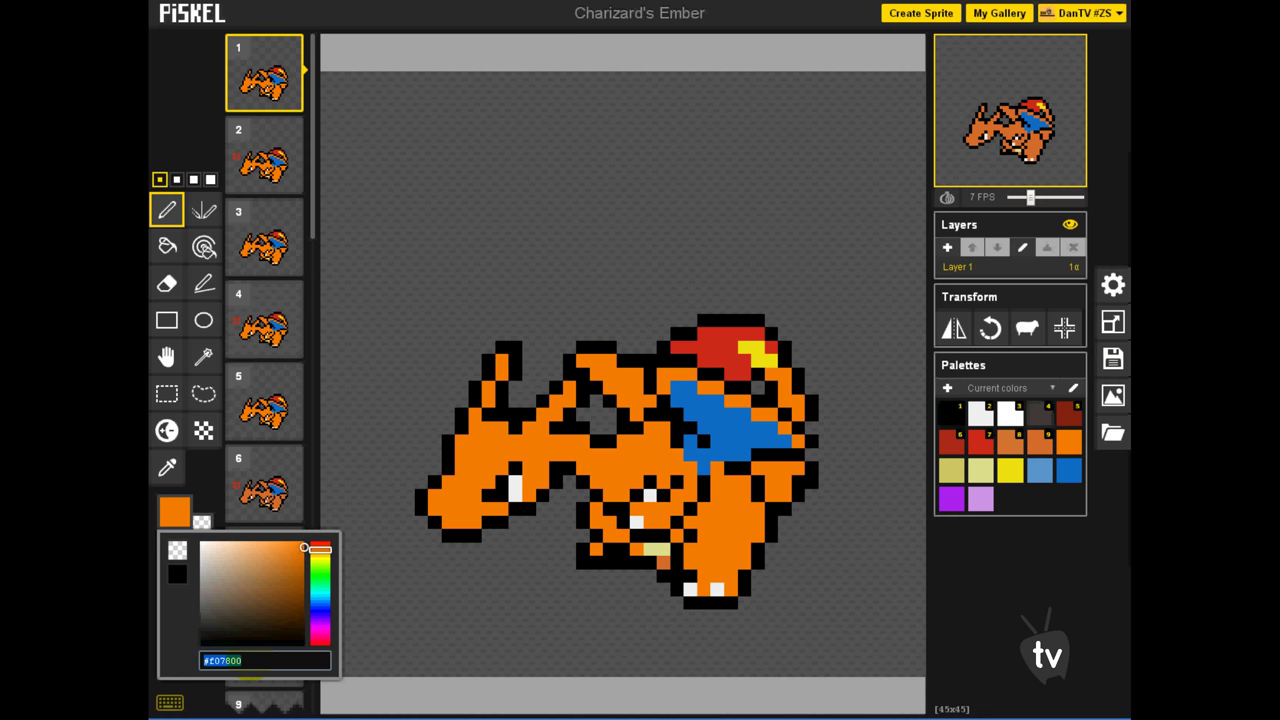
key(BackSpace)
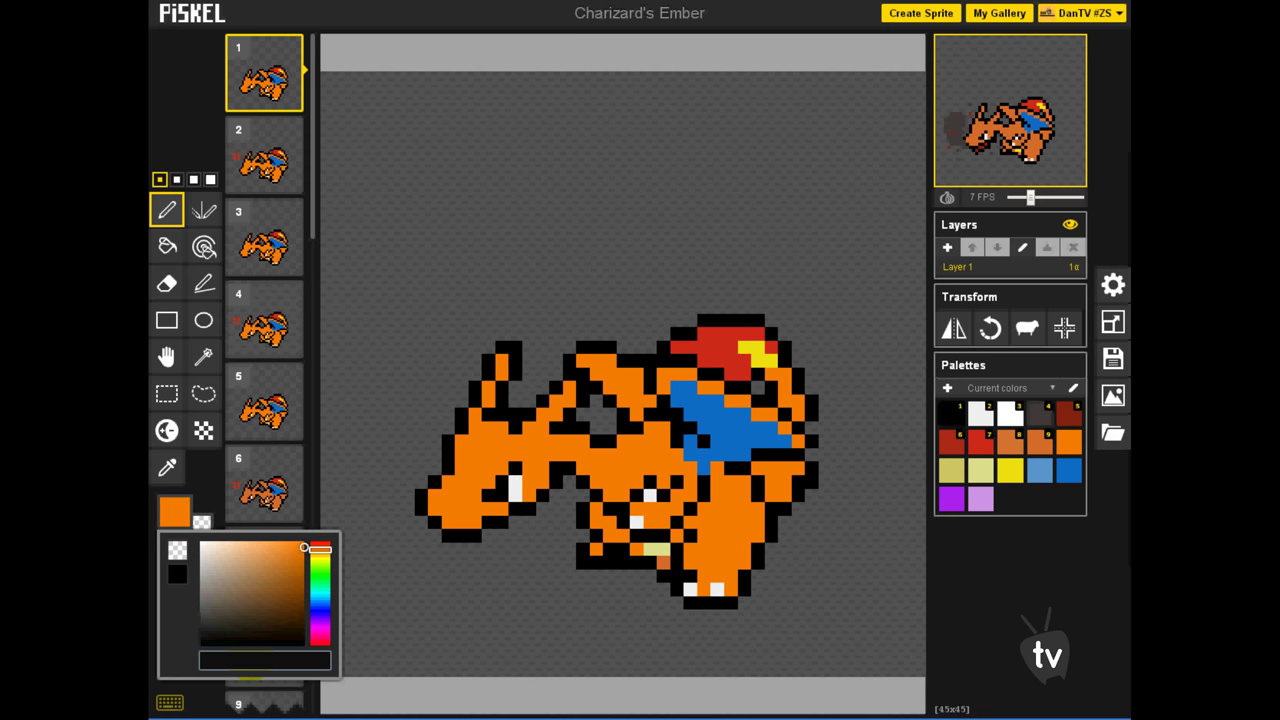
key(ctrl+v)
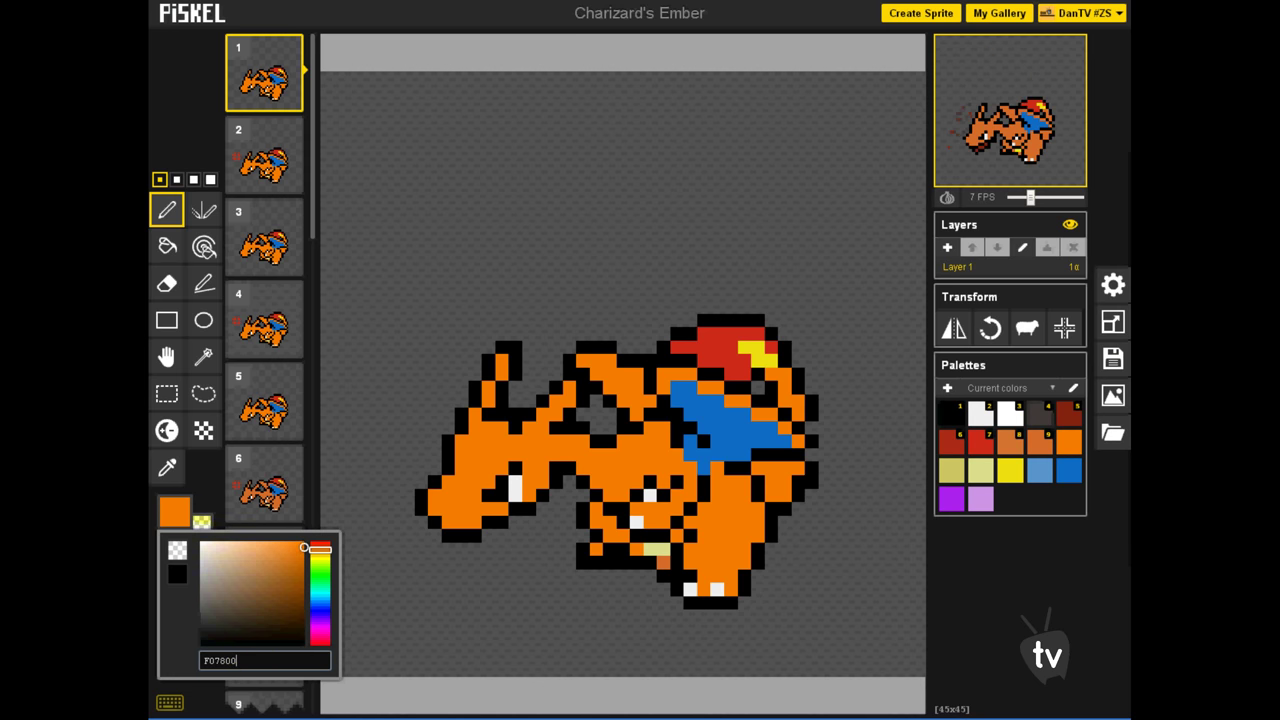
click(175, 512)
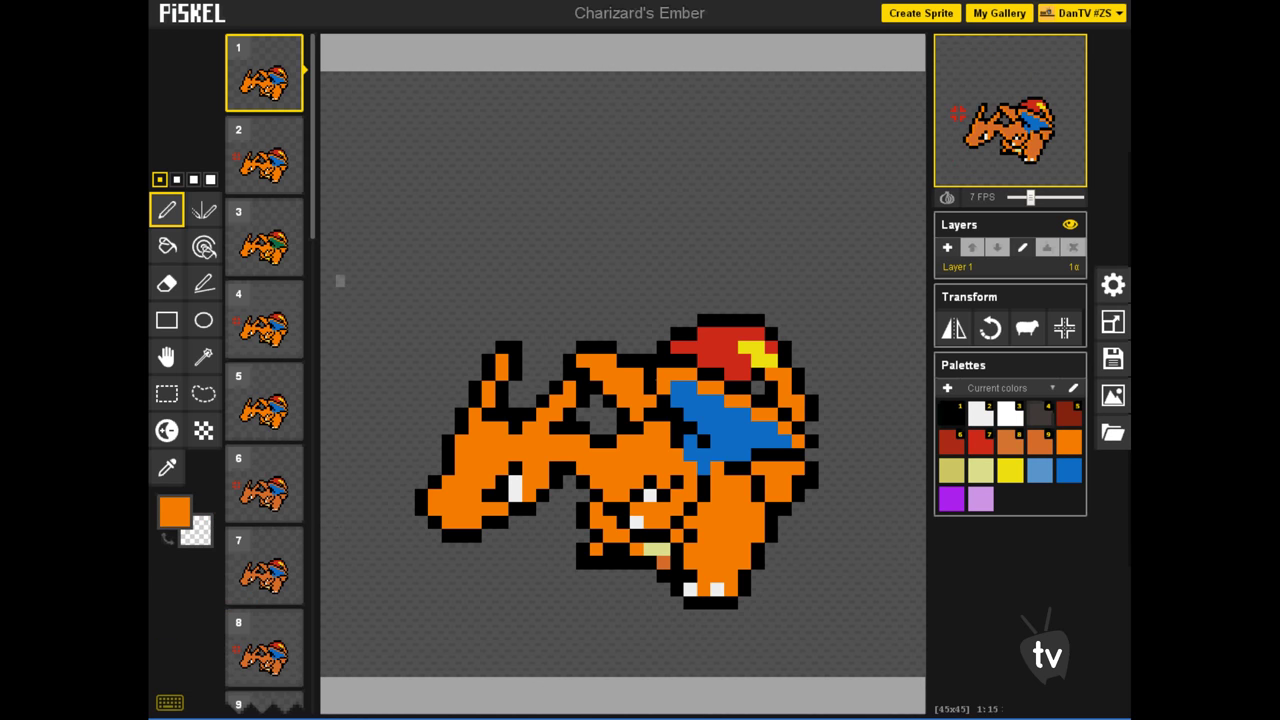
Compare Charizard's body colour across frames 5, 6 and 4.
click(264, 405)
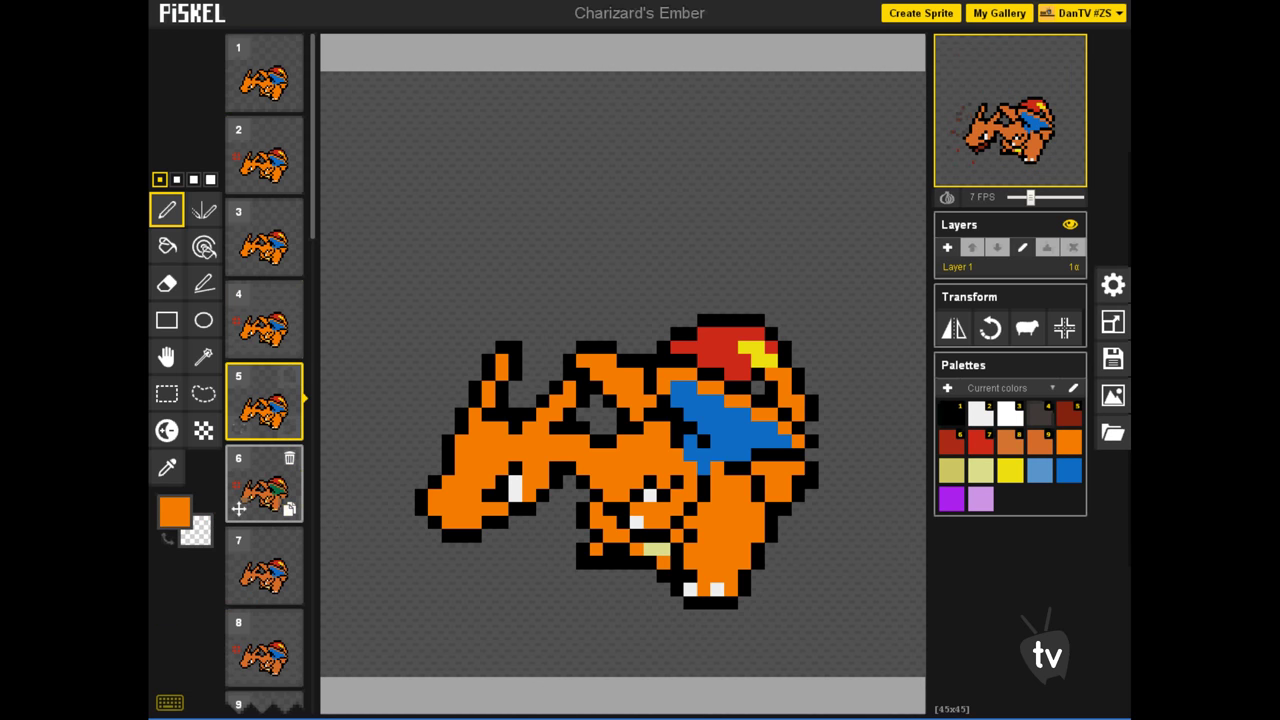
click(264, 485)
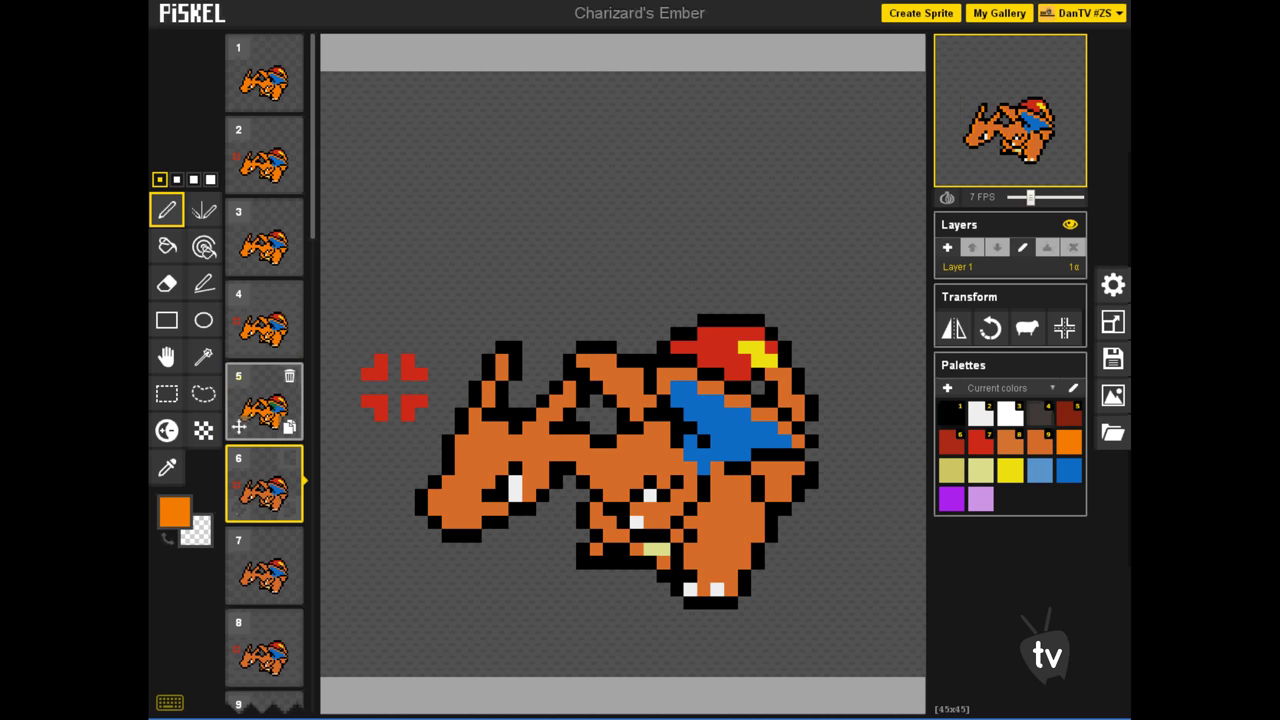
click(264, 320)
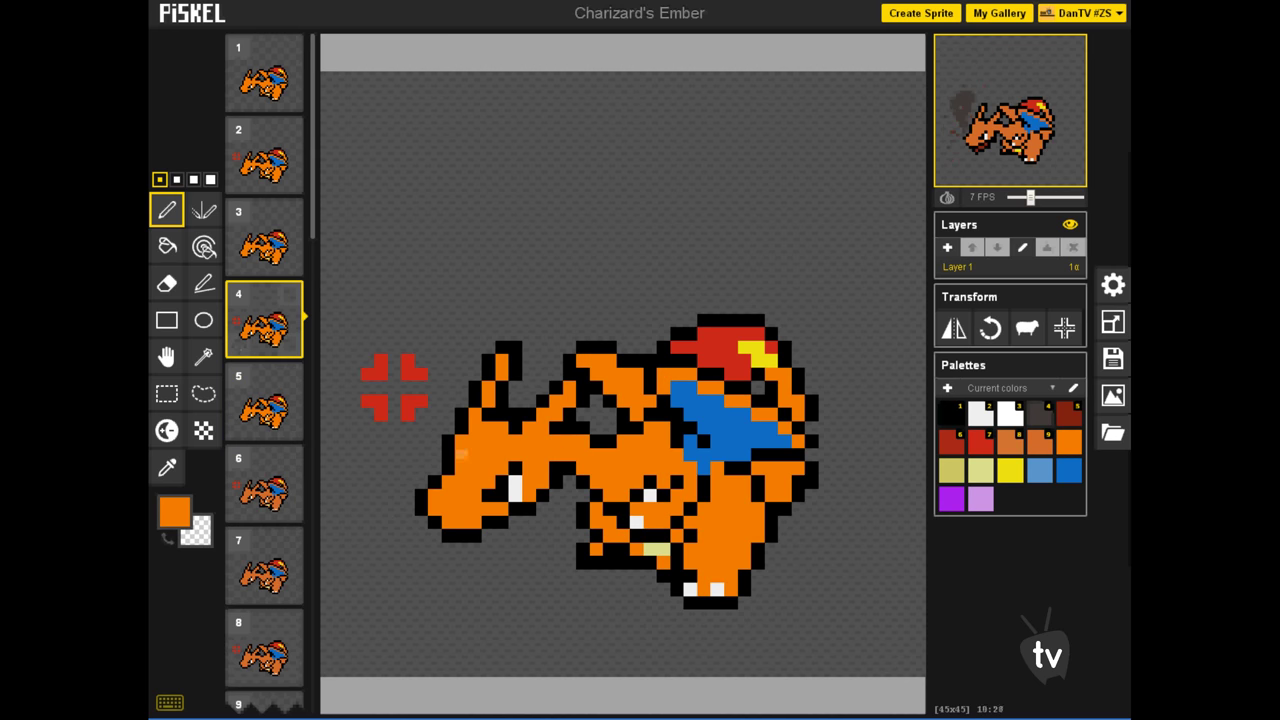
Fill the brownish head, horn, wing, tail and leg areas of Charizard in frame 6 with orange F07800.
click(264, 485)
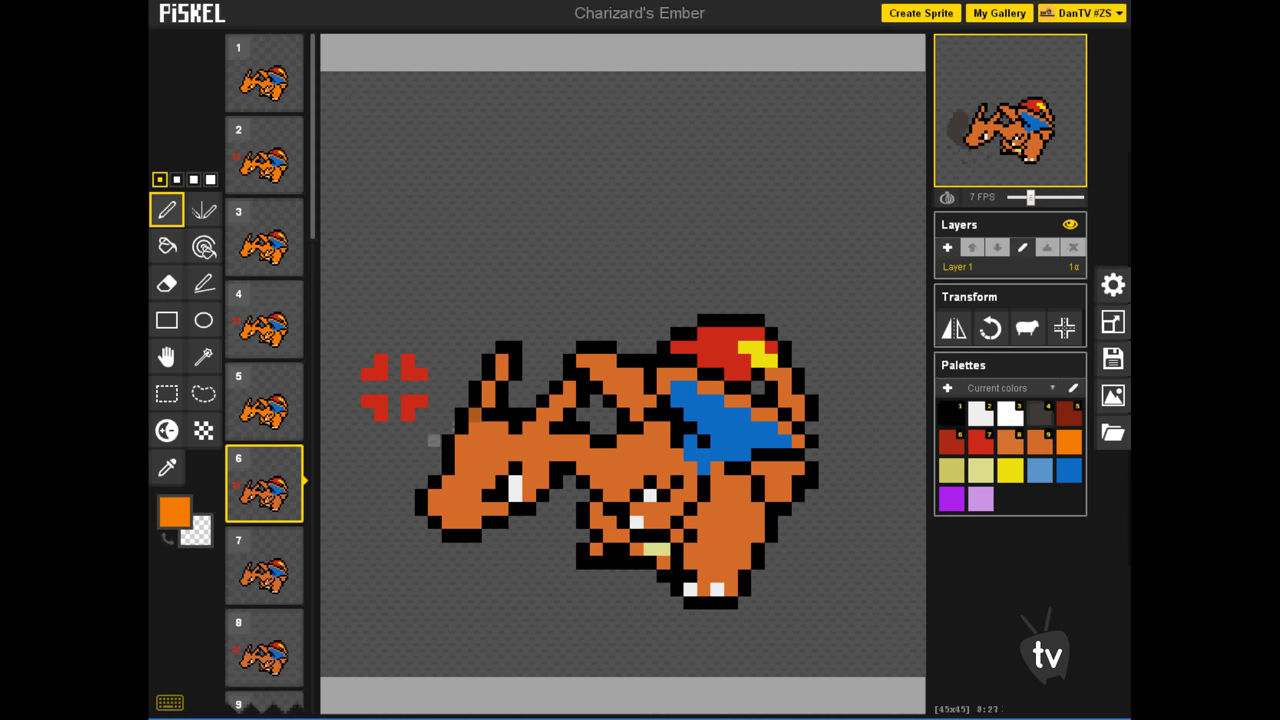
click(489, 441)
click(489, 394)
click(502, 367)
click(609, 374)
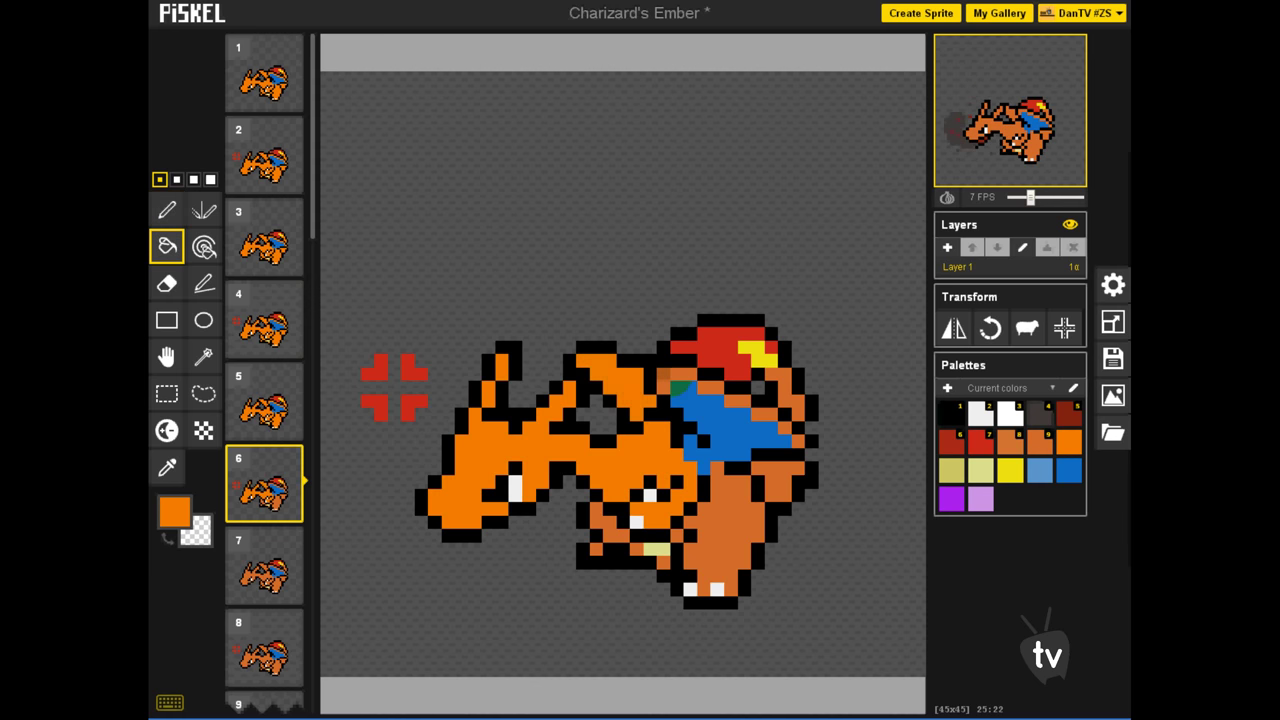
click(784, 428)
click(724, 495)
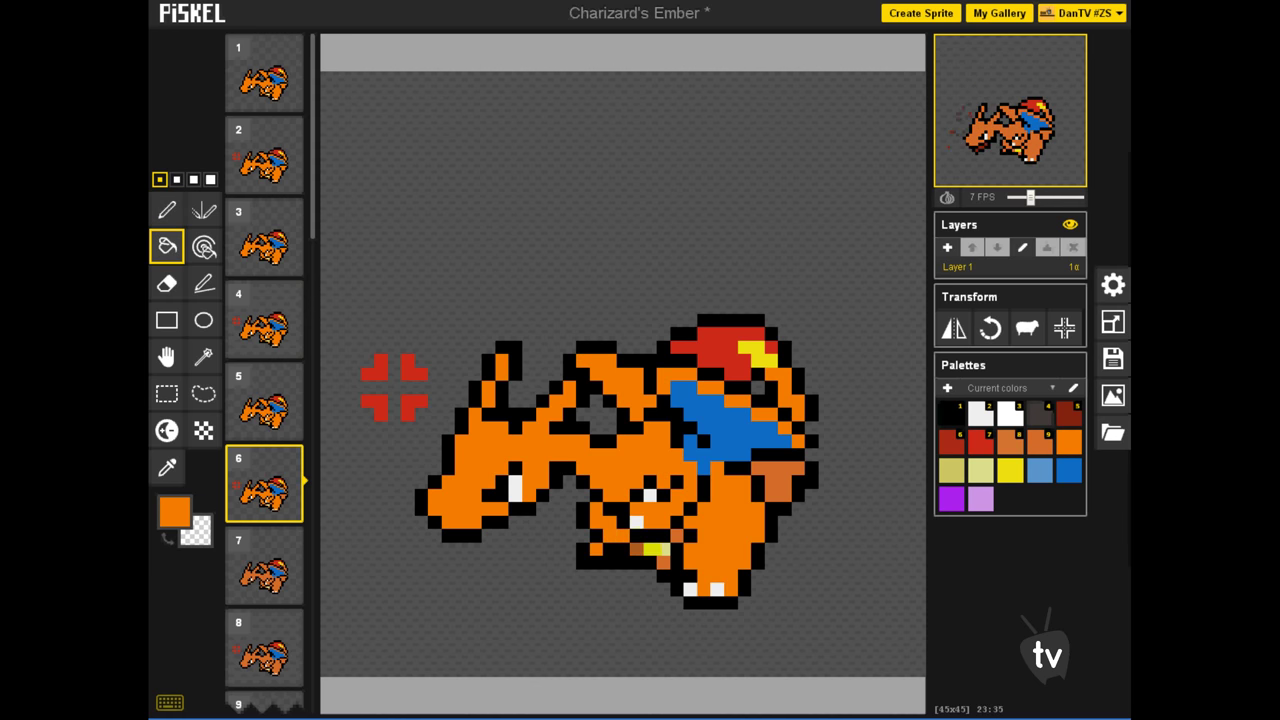
Bucket-fill Charizard's brownish body areas in frame 7 with orange F07800, from head and horn to tail and leg.
click(264, 566)
click(536, 448)
click(502, 367)
click(489, 394)
click(609, 374)
click(677, 374)
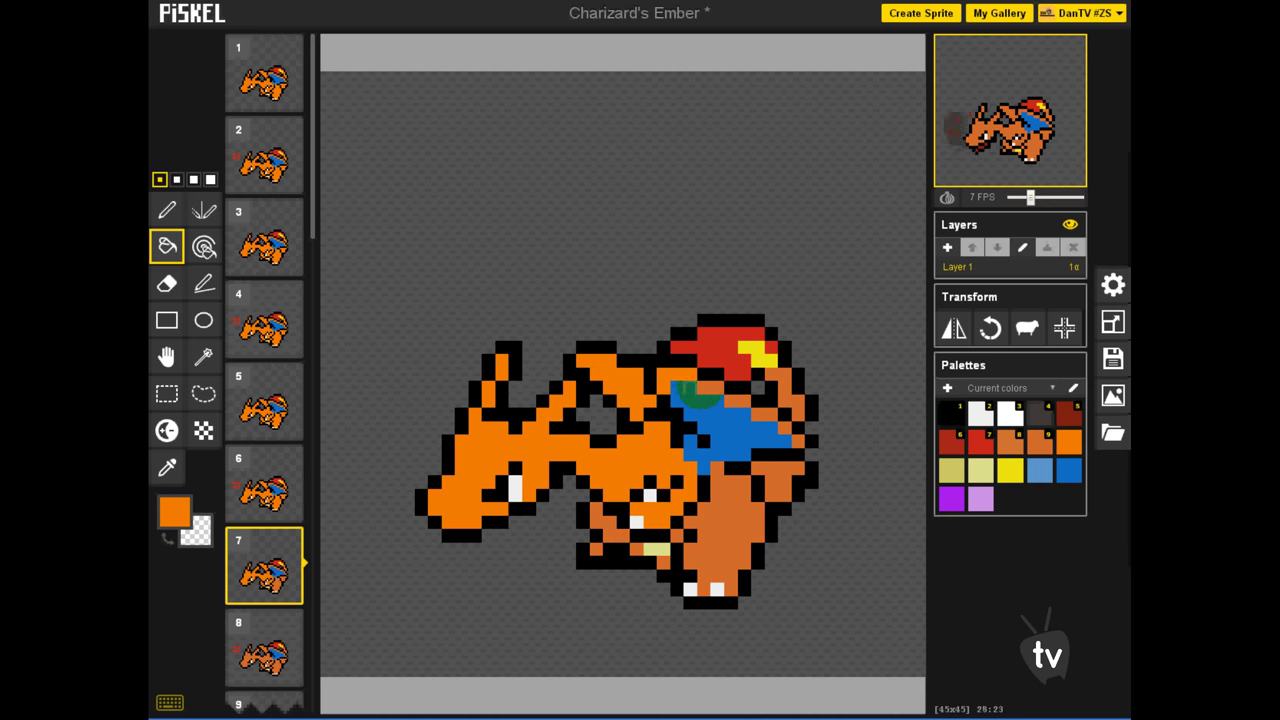
click(717, 388)
click(764, 414)
click(703, 536)
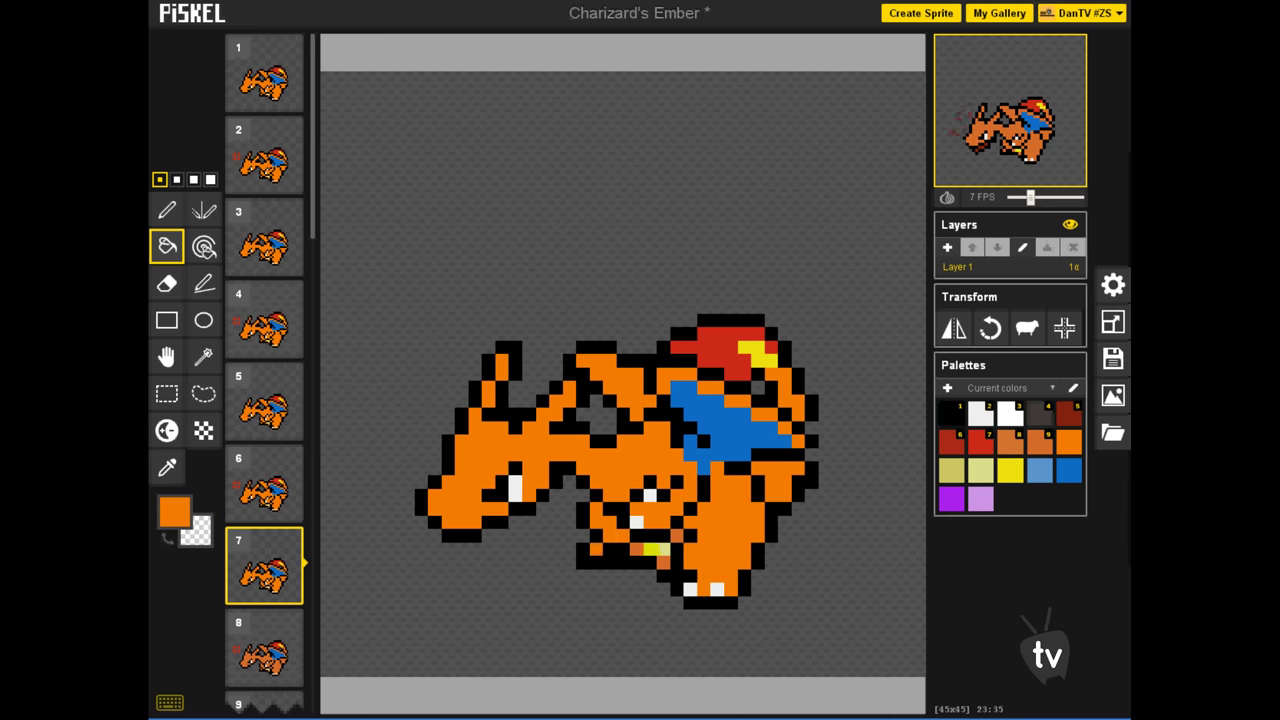
Recolour Charizard's brownish body areas in frame 8 with orange F07800 using the Paint bucket.
click(272, 652)
click(480, 448)
click(489, 394)
click(502, 369)
click(600, 375)
click(677, 374)
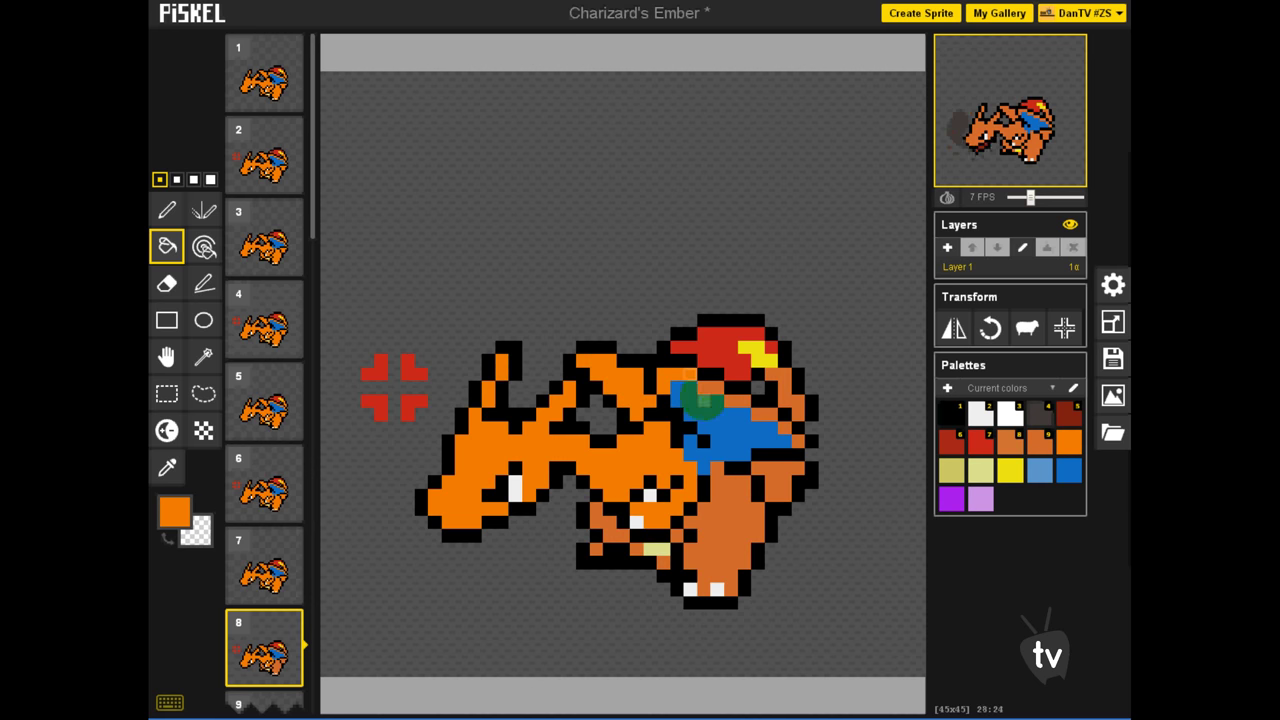
click(717, 388)
click(764, 414)
click(730, 549)
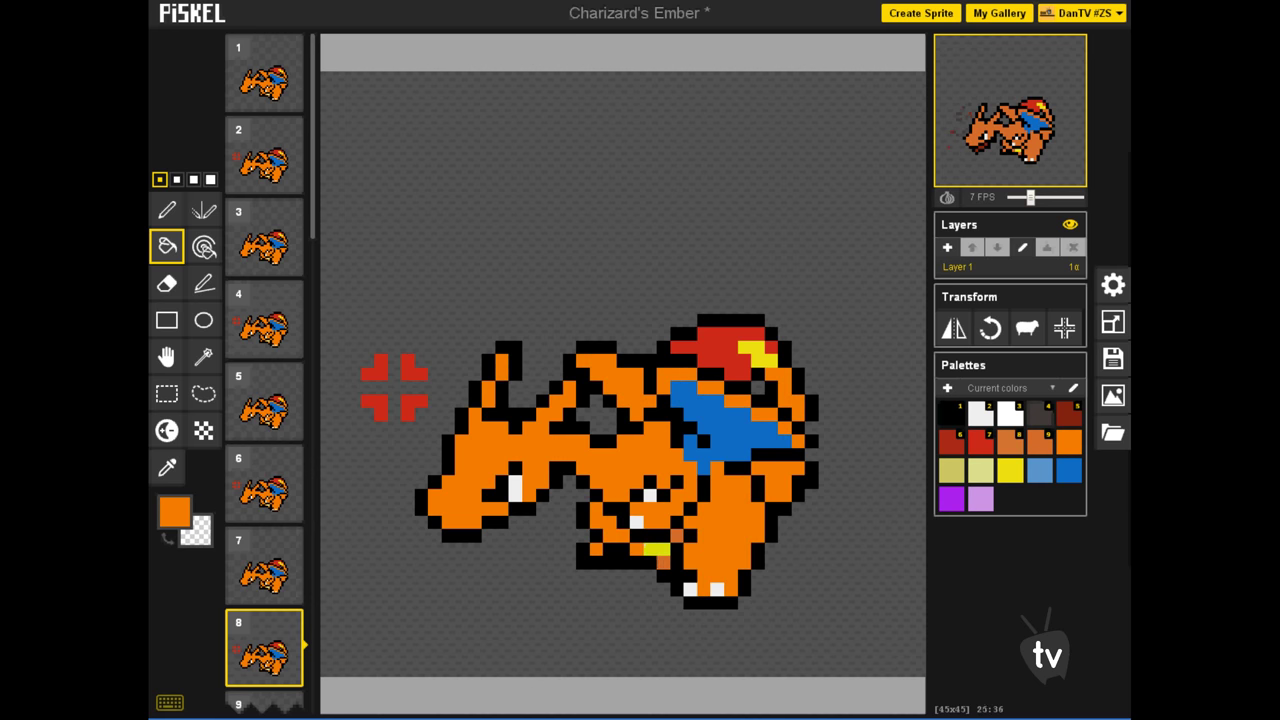
Bucket-fill Charizard's brownish head, horn, wing, tail, leg and arm areas in frame 9 with orange F07800.
scroll(264, 484, down, 5)
click(264, 270)
click(482, 448)
click(489, 394)
click(502, 369)
click(600, 375)
click(677, 374)
click(737, 401)
click(784, 410)
click(724, 515)
click(784, 482)
click(637, 549)
click(610, 524)
Recolour Charizard's brownish body areas in frame 10 with orange F07800, from the head and horn to the tail and leg.
click(264, 356)
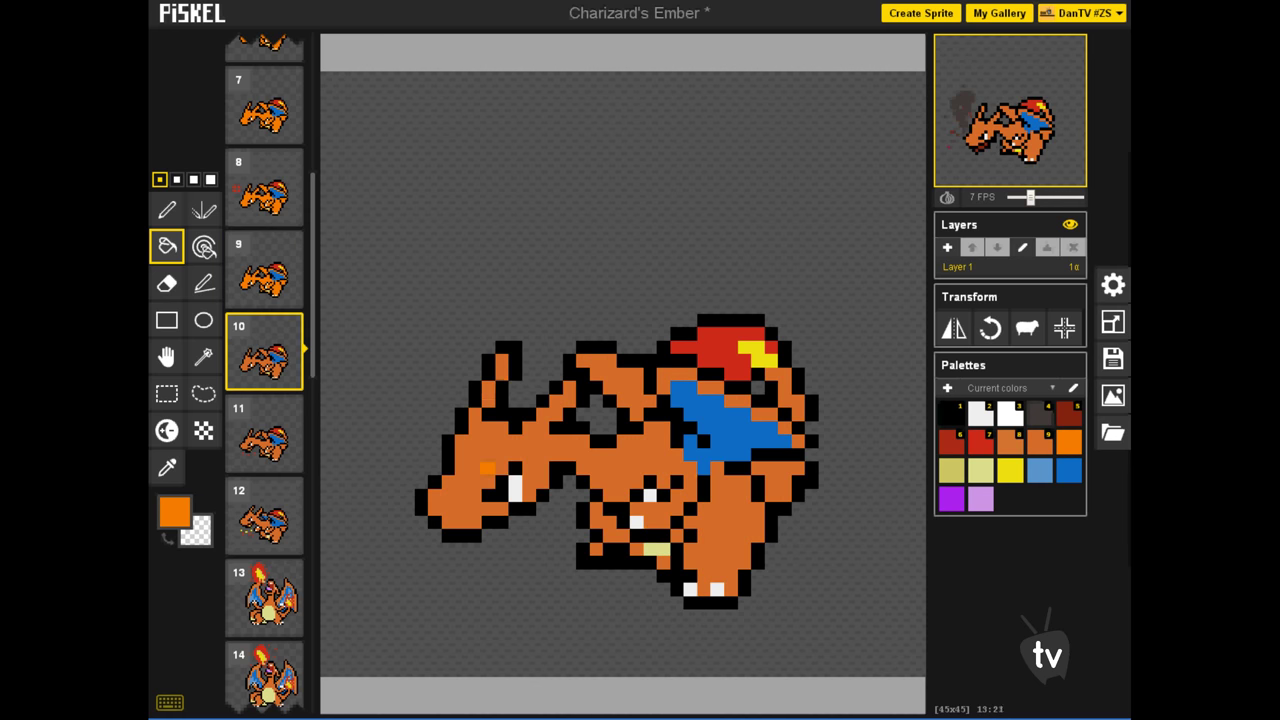
click(501, 361)
click(470, 480)
click(610, 385)
click(700, 395)
click(760, 420)
click(790, 441)
click(778, 381)
click(757, 495)
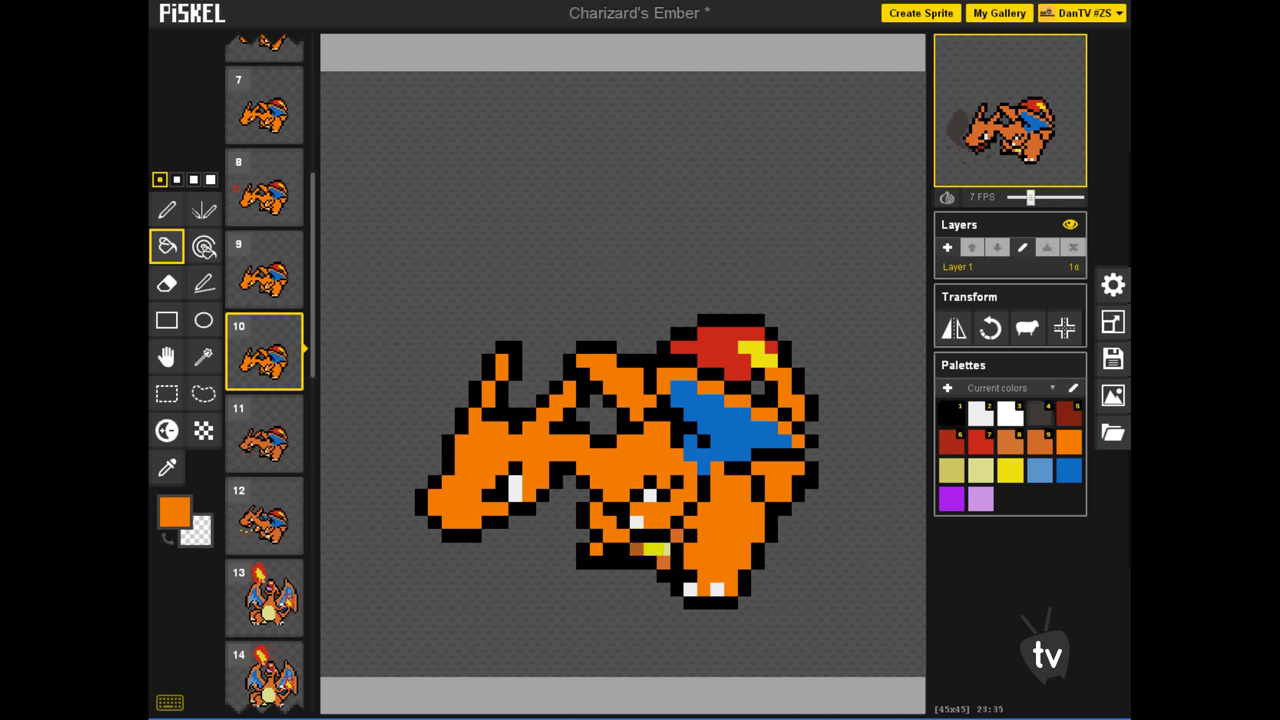
click(664, 563)
Fill the brownish head, wing, tail and leg areas of Charizard in frame 11 with orange F07800.
click(264, 433)
click(482, 440)
click(623, 387)
click(583, 367)
click(704, 387)
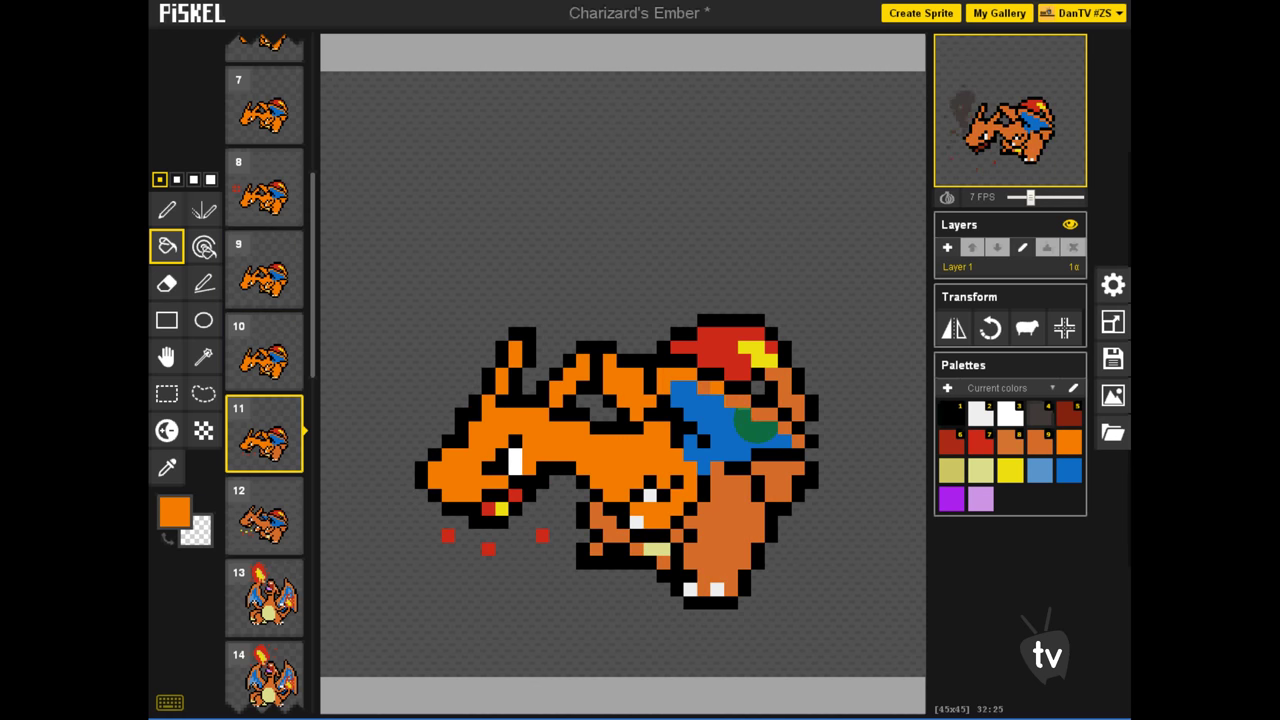
click(757, 414)
click(797, 448)
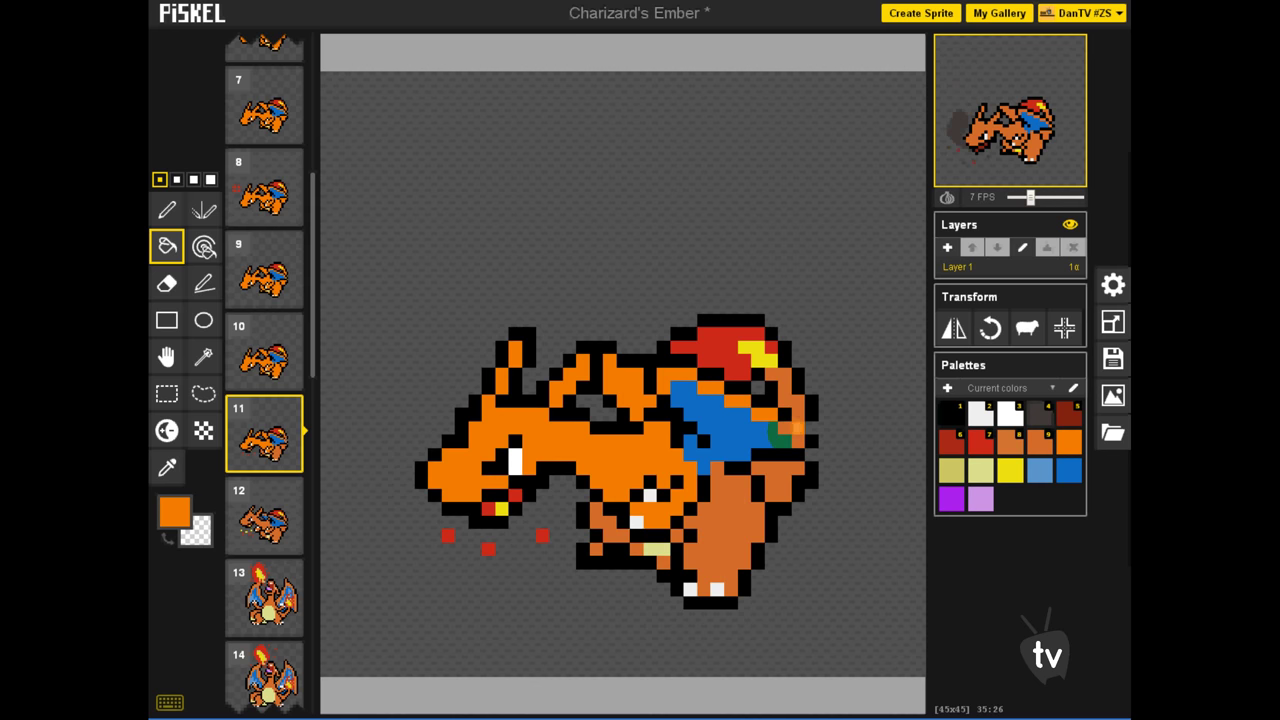
click(785, 395)
click(731, 509)
Fill Charizard's brownish head, horn, wing, tail, leg and arm areas in frame 12 with orange F07800.
click(264, 515)
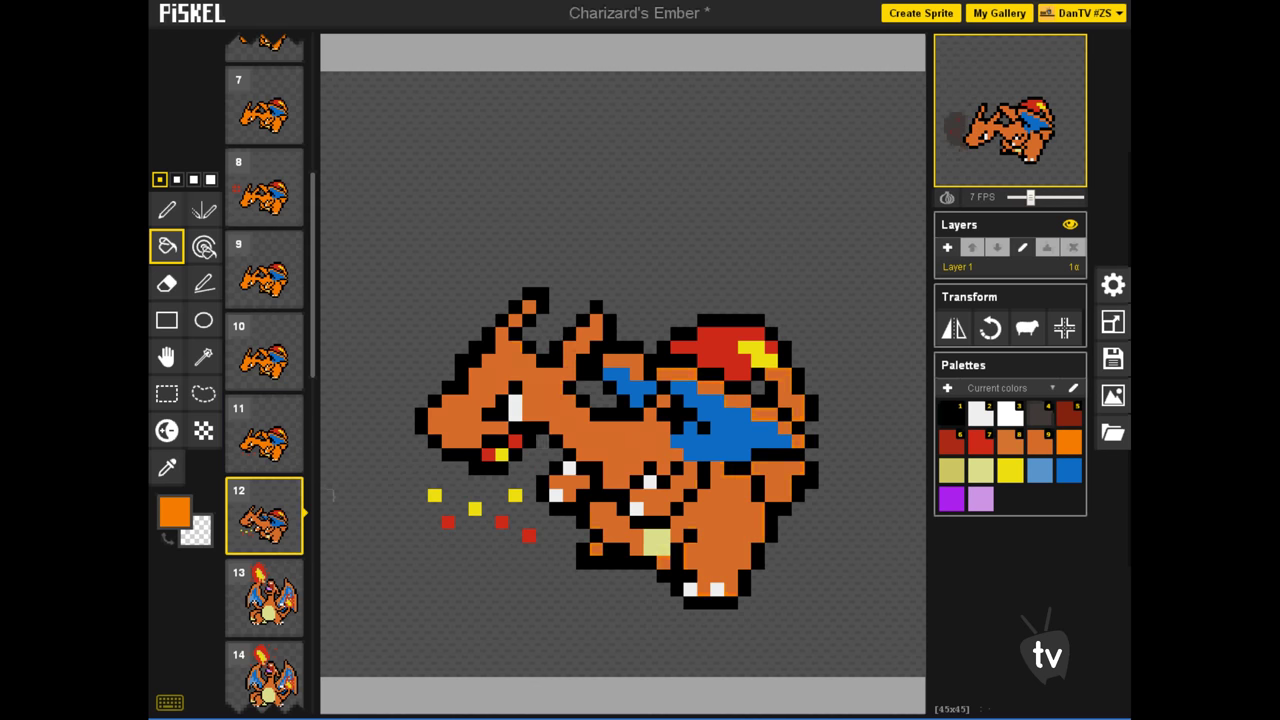
click(583, 340)
click(529, 306)
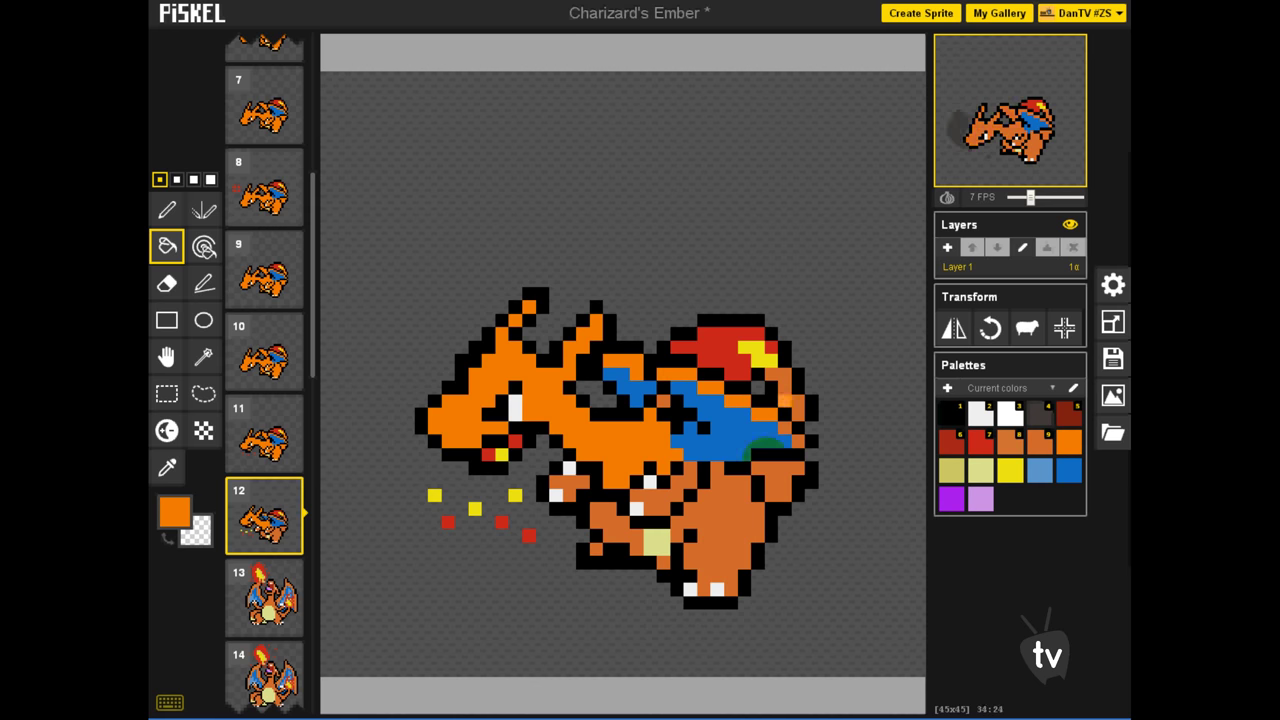
click(785, 395)
click(731, 509)
click(778, 477)
click(663, 489)
click(569, 485)
click(617, 524)
click(597, 549)
Bucket-fill the standing Charizard's wings, arms, neck, legs and tail in frame 13 with orange F07800.
click(264, 597)
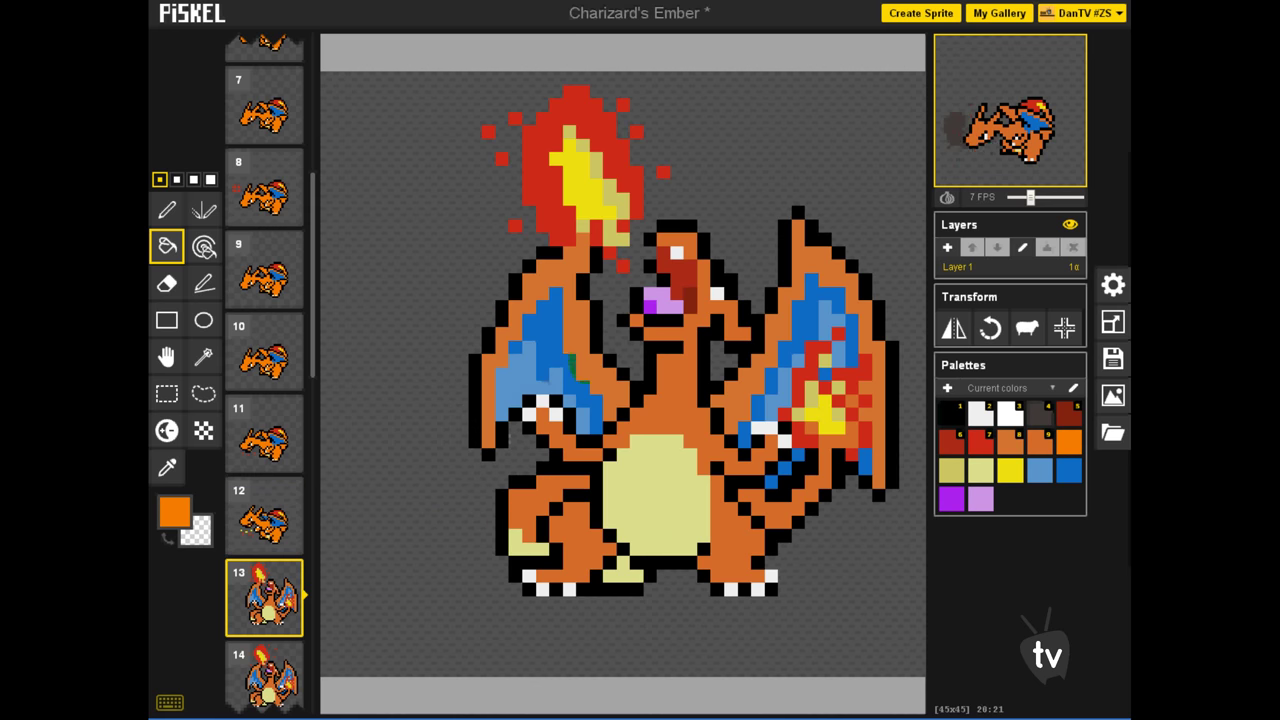
click(590, 376)
click(569, 441)
click(676, 401)
click(751, 403)
click(771, 520)
click(731, 549)
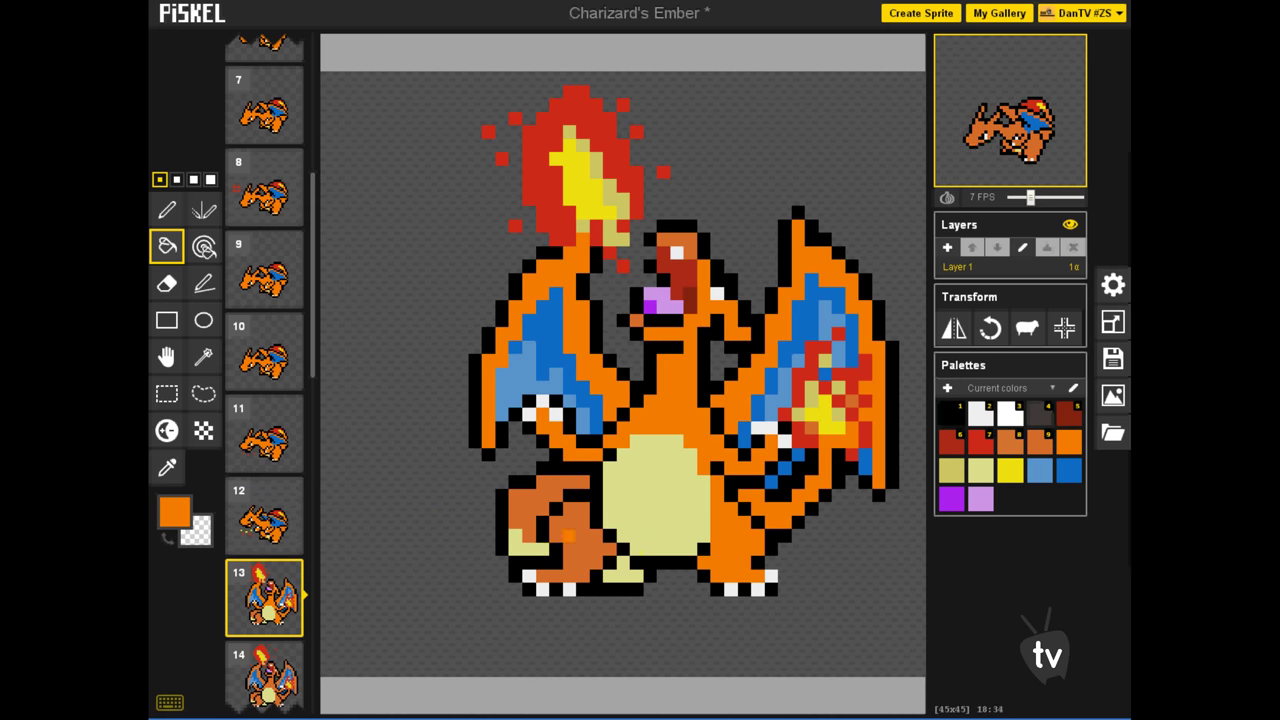
click(568, 510)
click(525, 495)
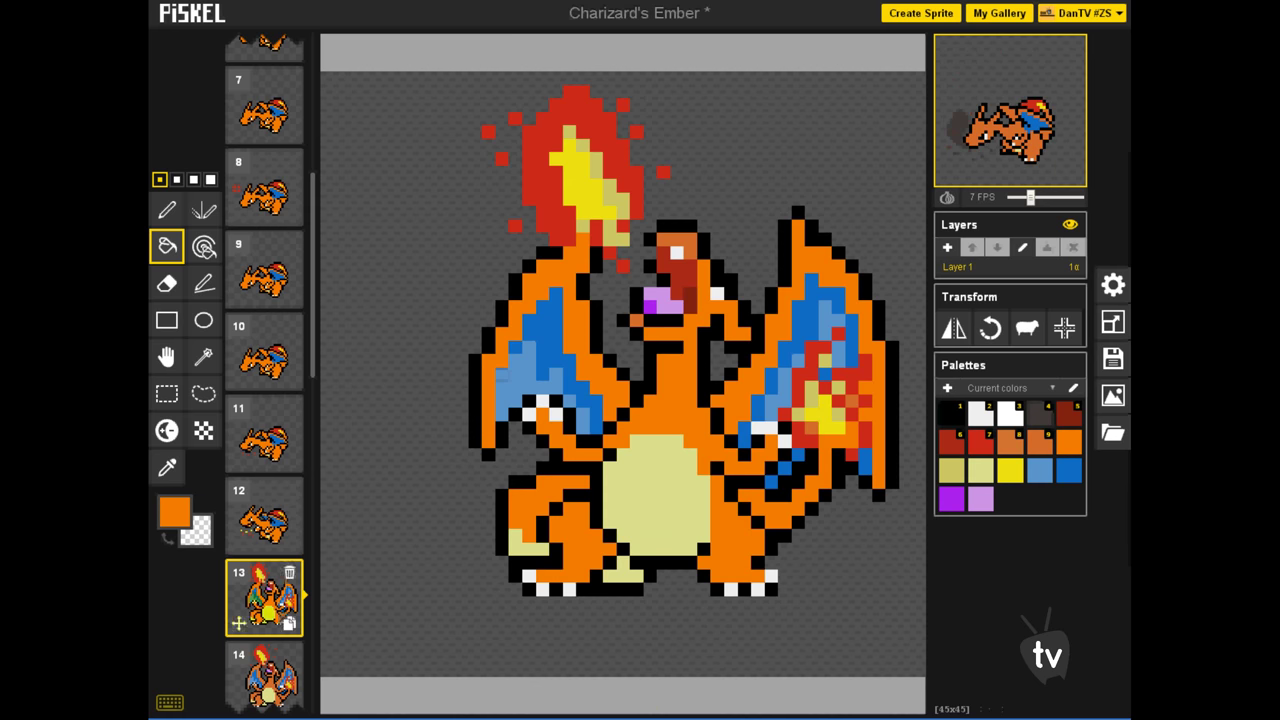
Recolour the standing Charizard's tail, legs, wings and neck in frame 14 with orange F07800 and compare it with frame 13.
click(274, 668)
click(535, 495)
click(582, 515)
click(610, 398)
click(657, 414)
click(771, 355)
click(798, 496)
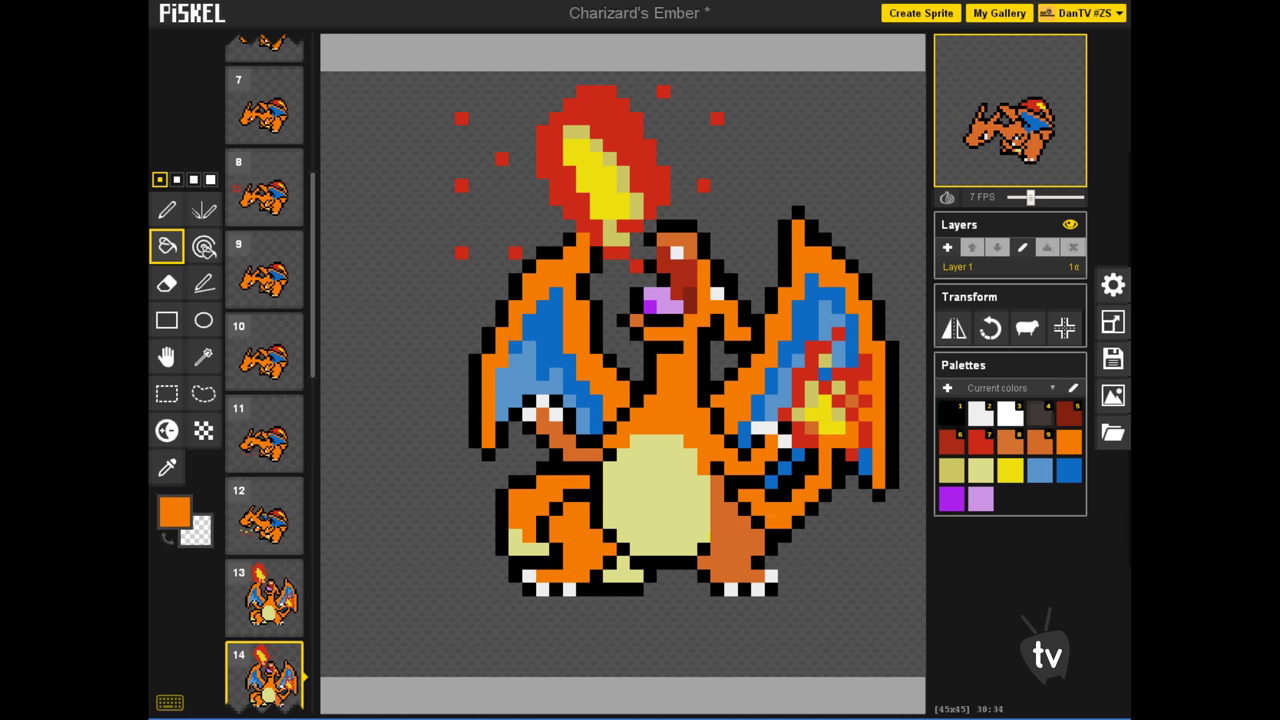
click(737, 530)
click(268, 598)
click(268, 686)
Fill the standing Charizard's neck, arms, legs and tail in frame 15 with orange F07800.
scroll(264, 432, down, 3)
scroll(264, 410, down, 1)
click(264, 398)
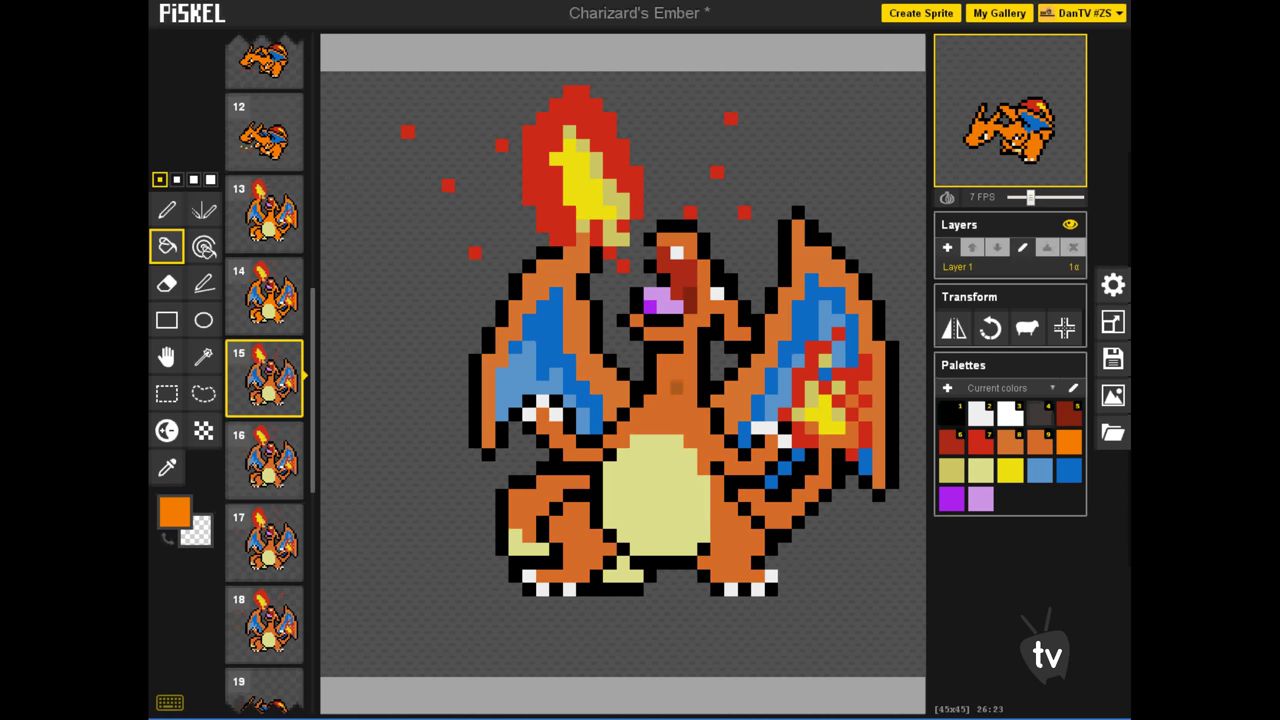
click(657, 414)
click(731, 401)
click(556, 441)
click(798, 496)
click(737, 530)
click(582, 535)
click(542, 495)
Bucket-fill the brownish wings, neck, arms, tail and legs of Charizard in frame 16 with orange F07800.
click(270, 460)
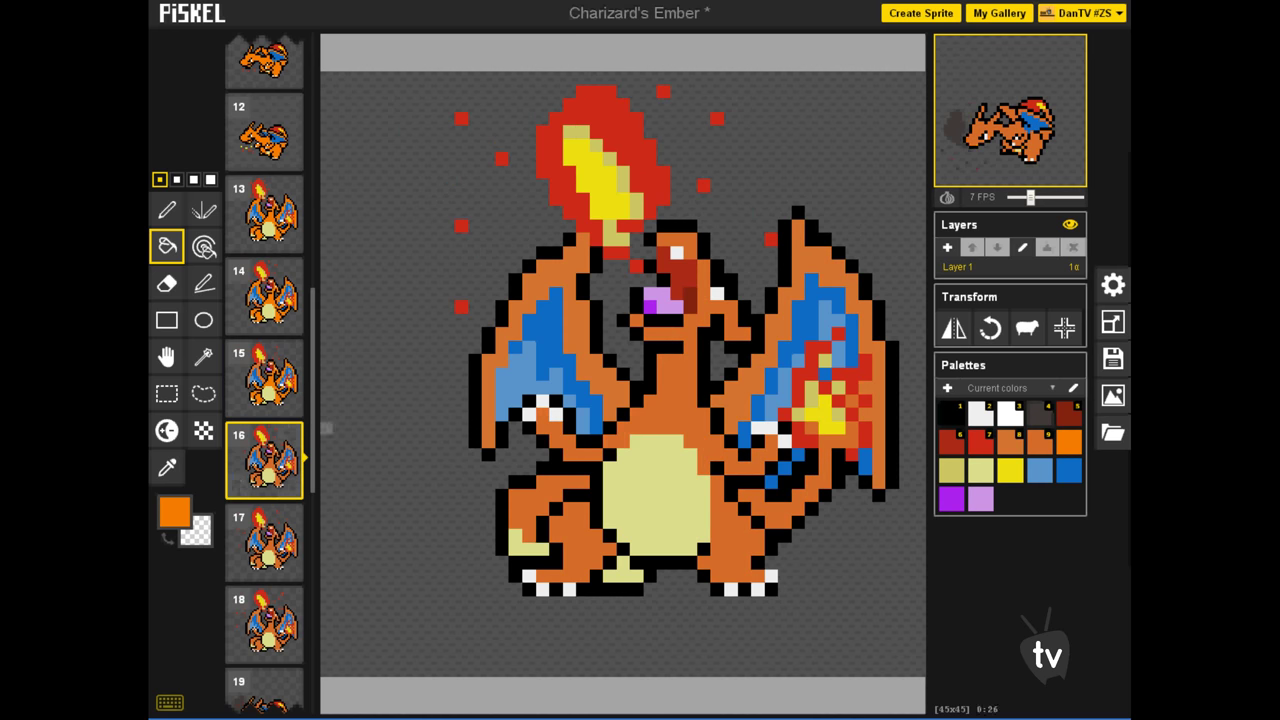
click(596, 376)
click(657, 414)
click(556, 441)
click(542, 495)
click(585, 535)
click(737, 530)
click(790, 508)
click(731, 401)
Fill the missed wing area in frame 15 and the missed arm in frame 14 with orange F07800, checking against frame 13.
click(268, 540)
click(266, 380)
click(594, 372)
click(262, 303)
click(542, 422)
click(272, 222)
click(272, 298)
Recolour the standing Charizard's wings, arm, neck and legs in frame 17 with orange F07800.
click(270, 542)
click(546, 288)
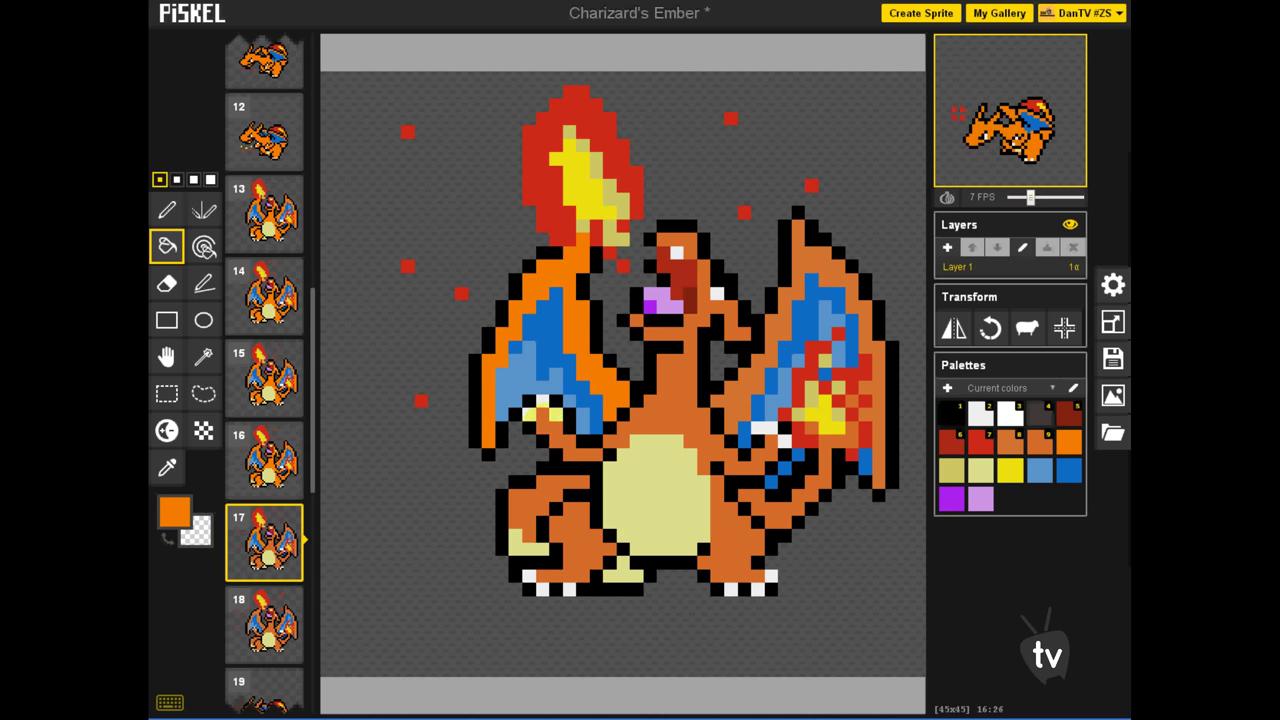
click(542, 422)
click(697, 402)
click(790, 508)
click(740, 534)
click(582, 536)
Fill the brownish wing, body and leg areas of the standing Charizard in frame 18 with orange F07800.
scroll(270, 328, down, 3)
click(270, 322)
click(583, 333)
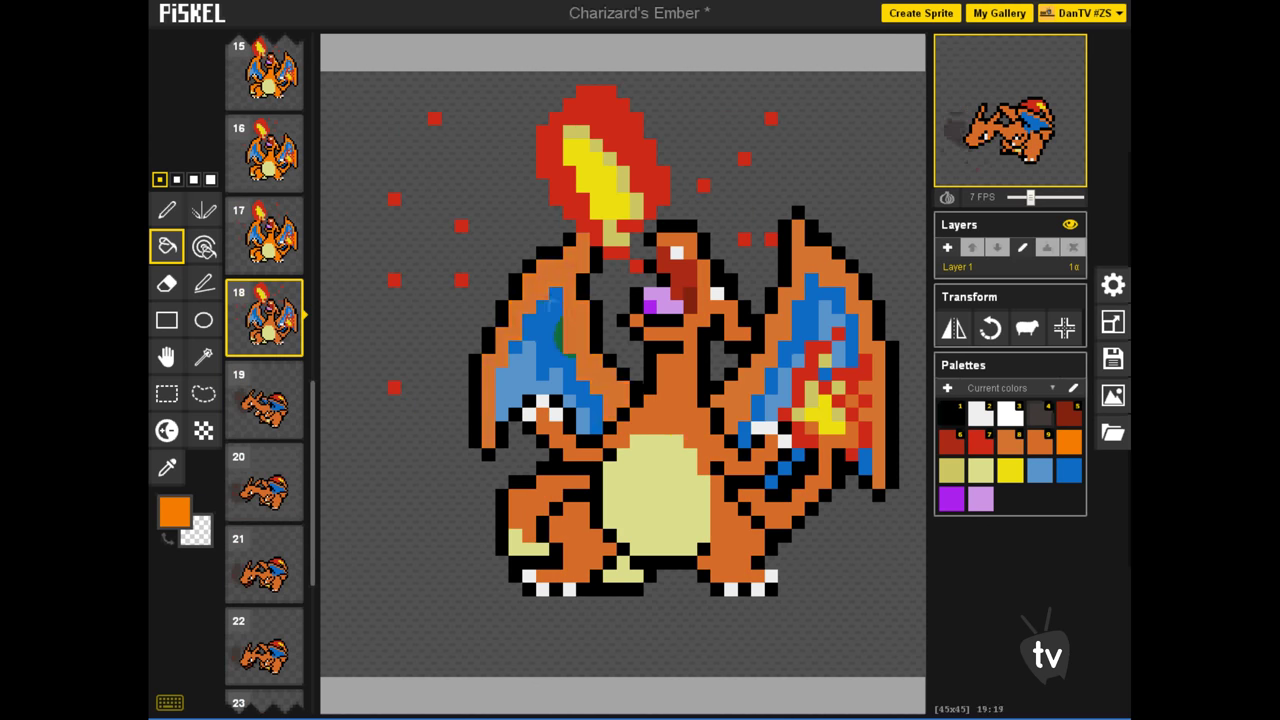
click(690, 414)
click(788, 506)
click(730, 534)
click(569, 549)
Bucket-fill the crouching Charizard's head, tail, leg and lower arm in frame 19 with orange F07800.
click(264, 400)
click(570, 400)
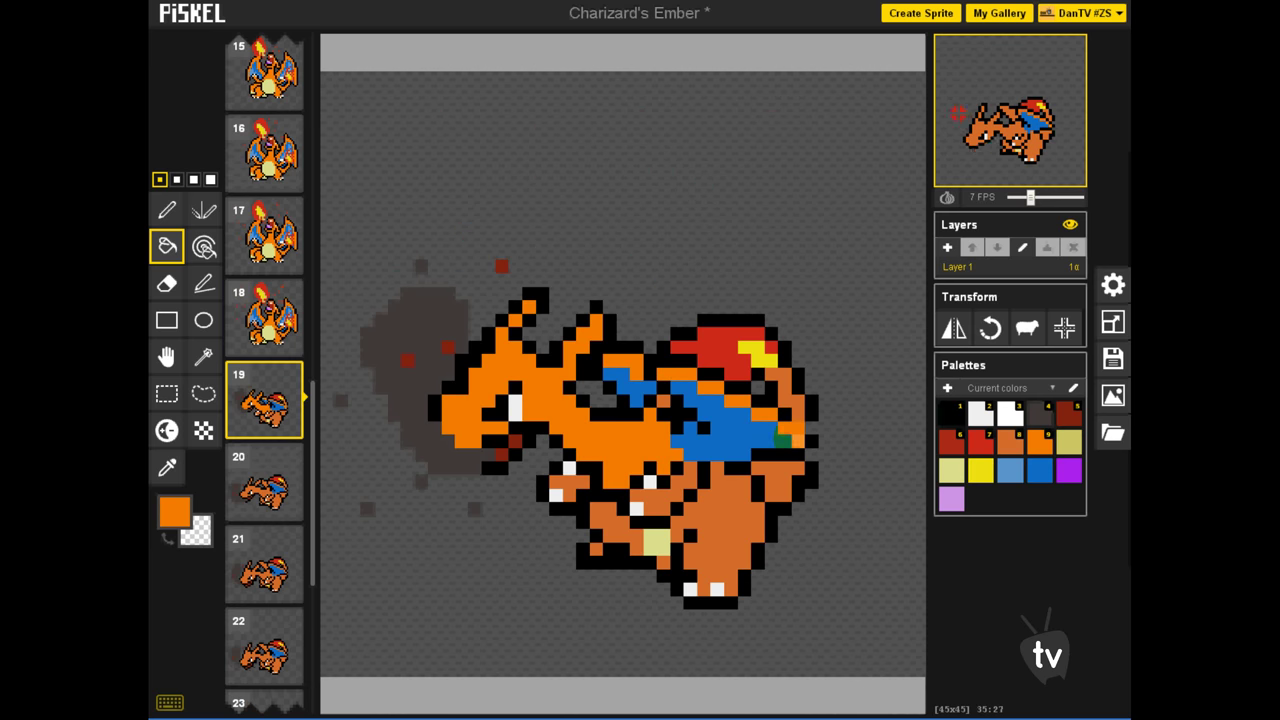
click(782, 390)
click(782, 484)
click(730, 525)
click(664, 492)
click(616, 542)
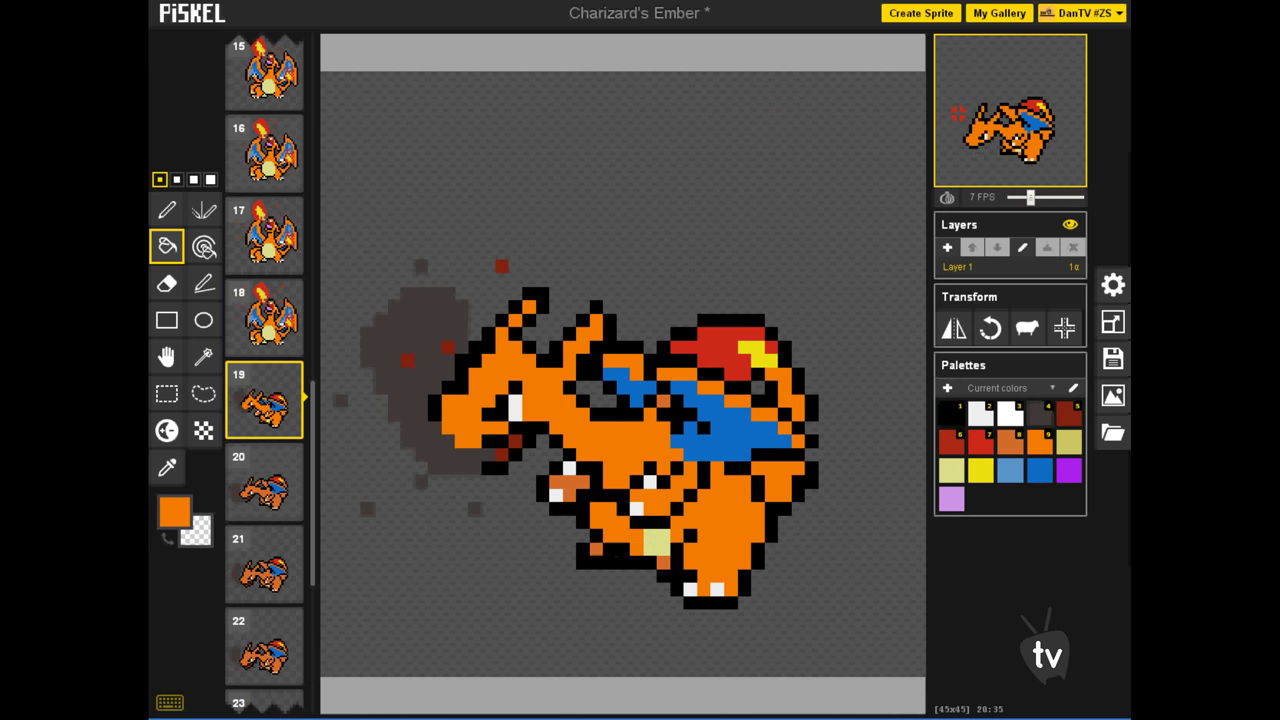
Recolour Charizard's brownish head, wing, tail and leg areas in frame 20 with orange F07800.
click(264, 485)
click(528, 405)
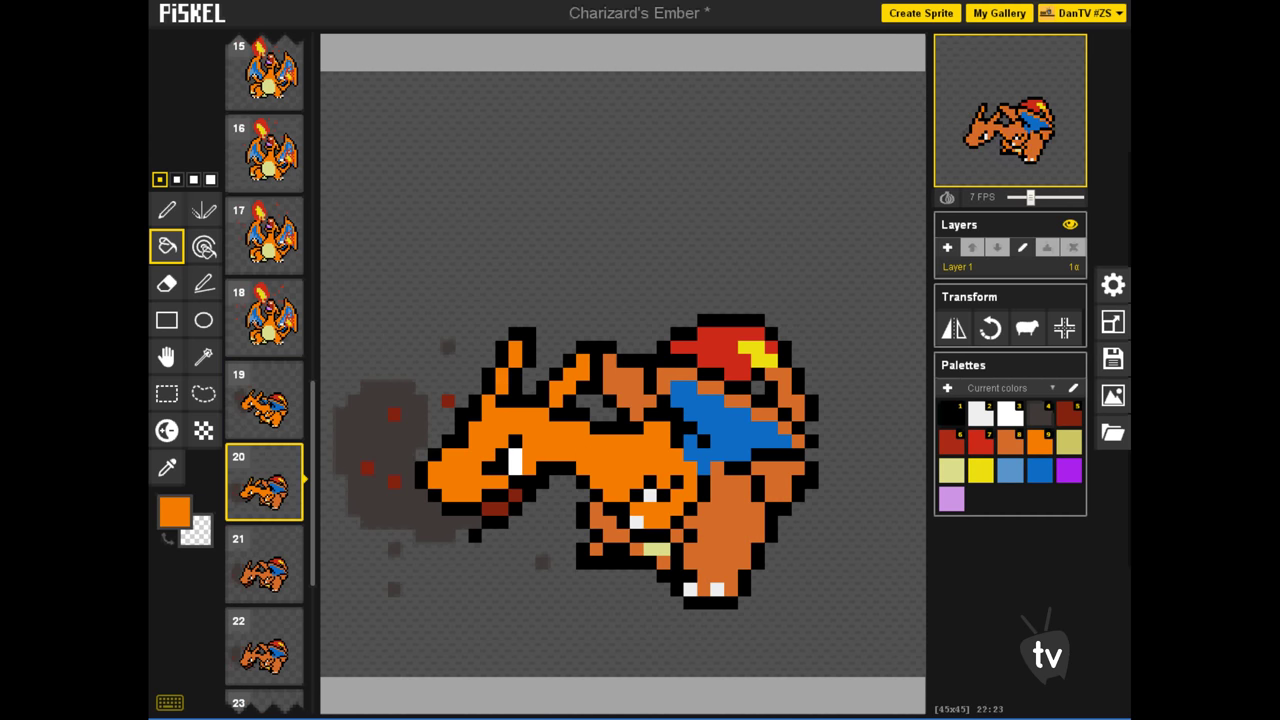
click(720, 540)
click(785, 480)
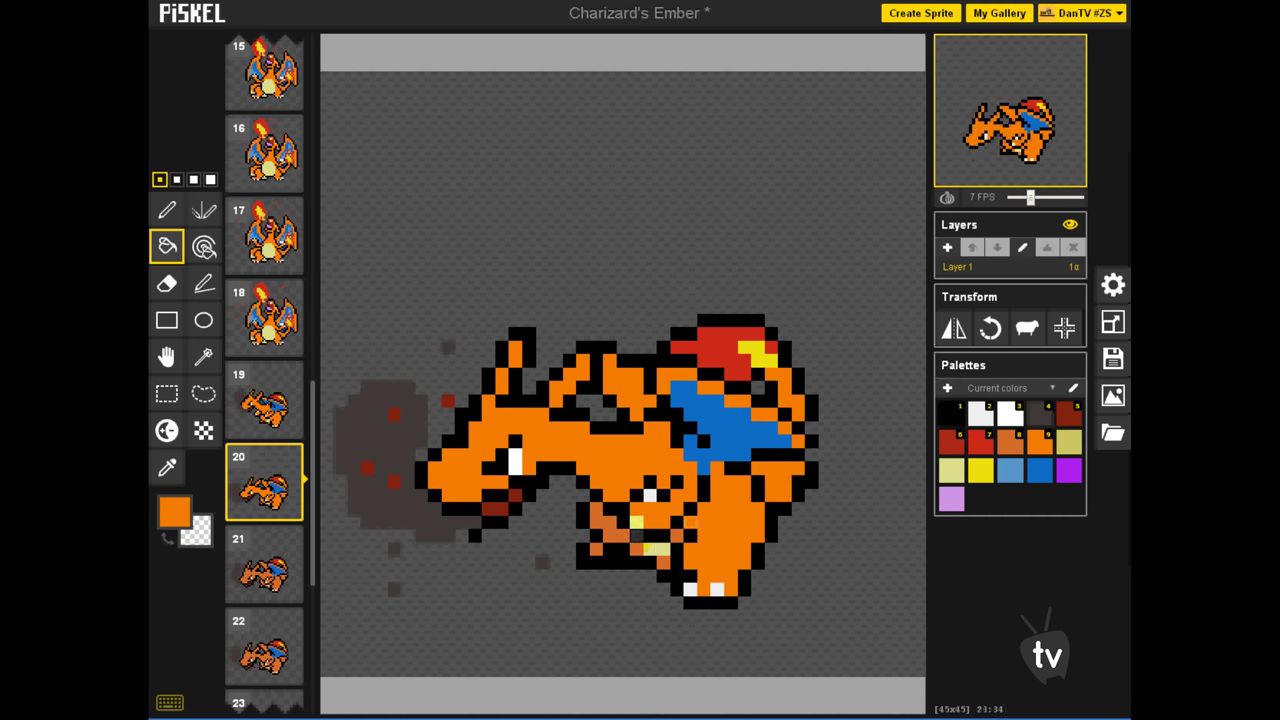
Fill Charizard's brownish head, horn, wing, leg, tail and lower arm in frame 21 with orange F07800.
key(Down)
click(488, 430)
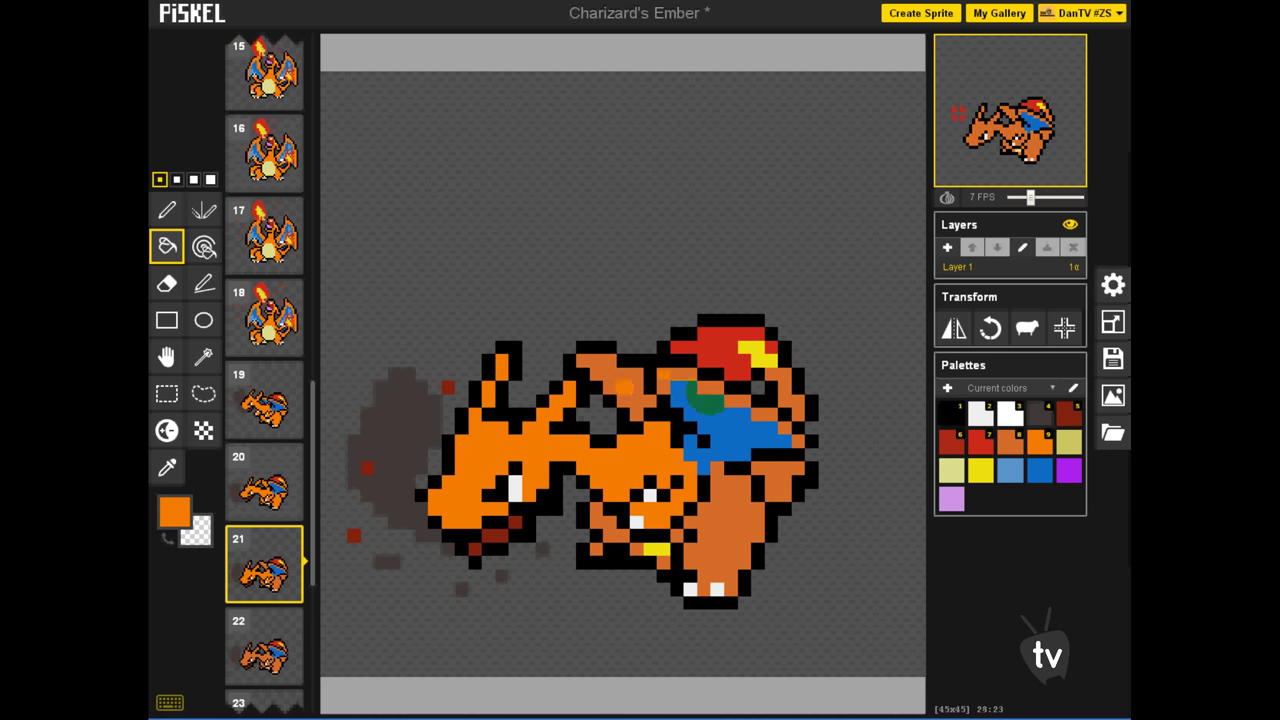
click(501, 370)
click(610, 375)
click(697, 386)
click(730, 521)
click(785, 395)
click(780, 482)
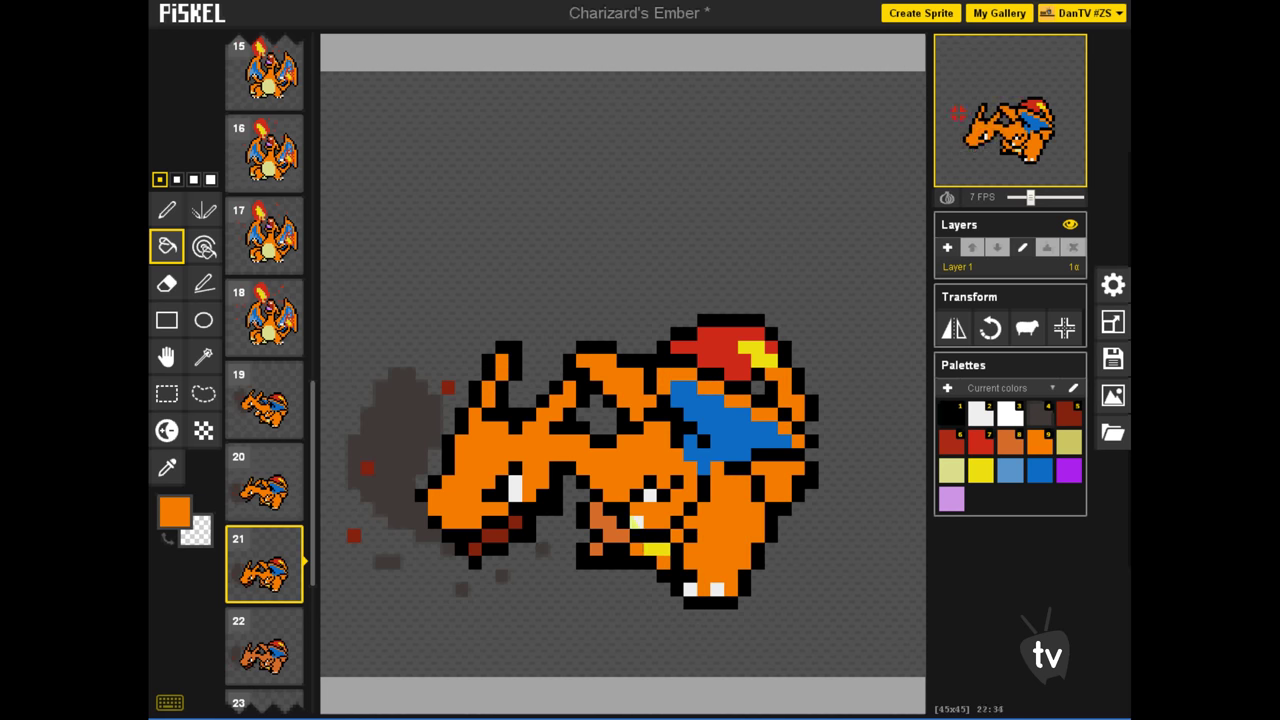
click(615, 525)
Bucket-fill the brownish areas of Charizard in frame 22 with orange F07800, from head and horn to leg and lower arm.
key(Down)
click(490, 428)
click(498, 375)
click(610, 375)
click(697, 388)
click(788, 400)
click(700, 530)
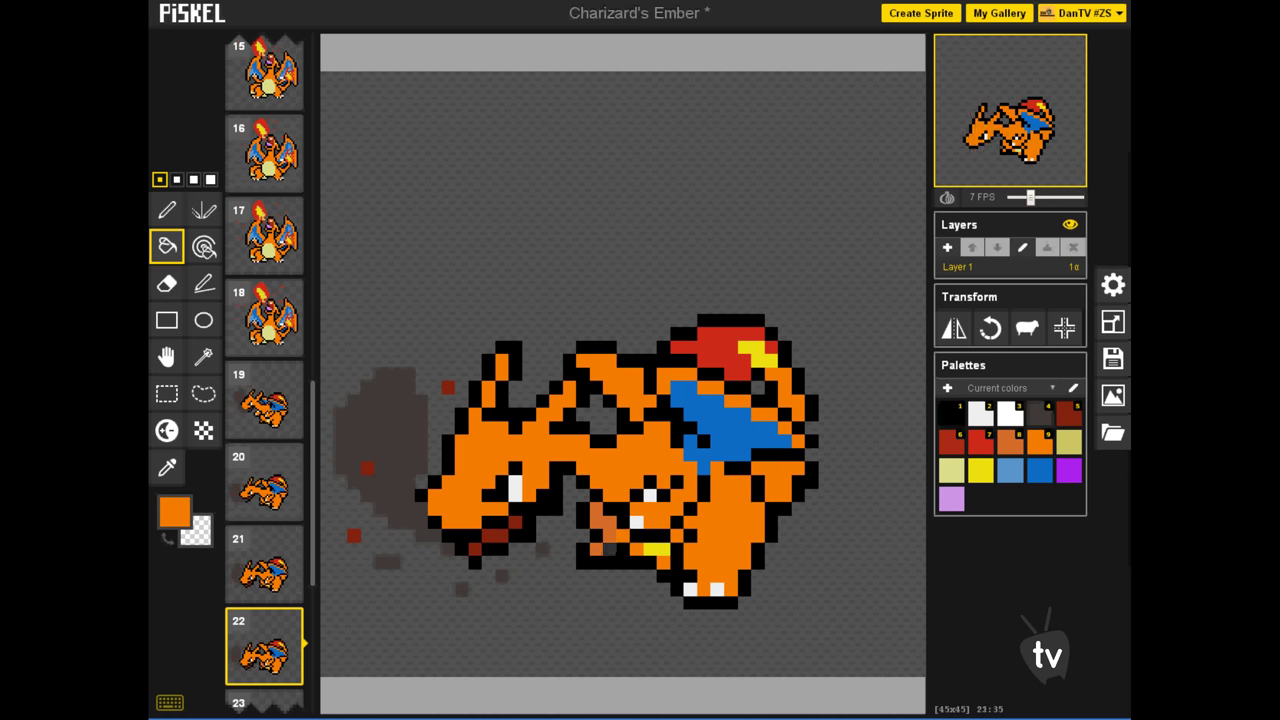
click(604, 522)
Recolour Charizard's head, horn, wing, tail, leg and lower arm in frame 23 with orange F07800.
scroll(264, 470, down, 4)
click(264, 311)
click(480, 440)
click(490, 398)
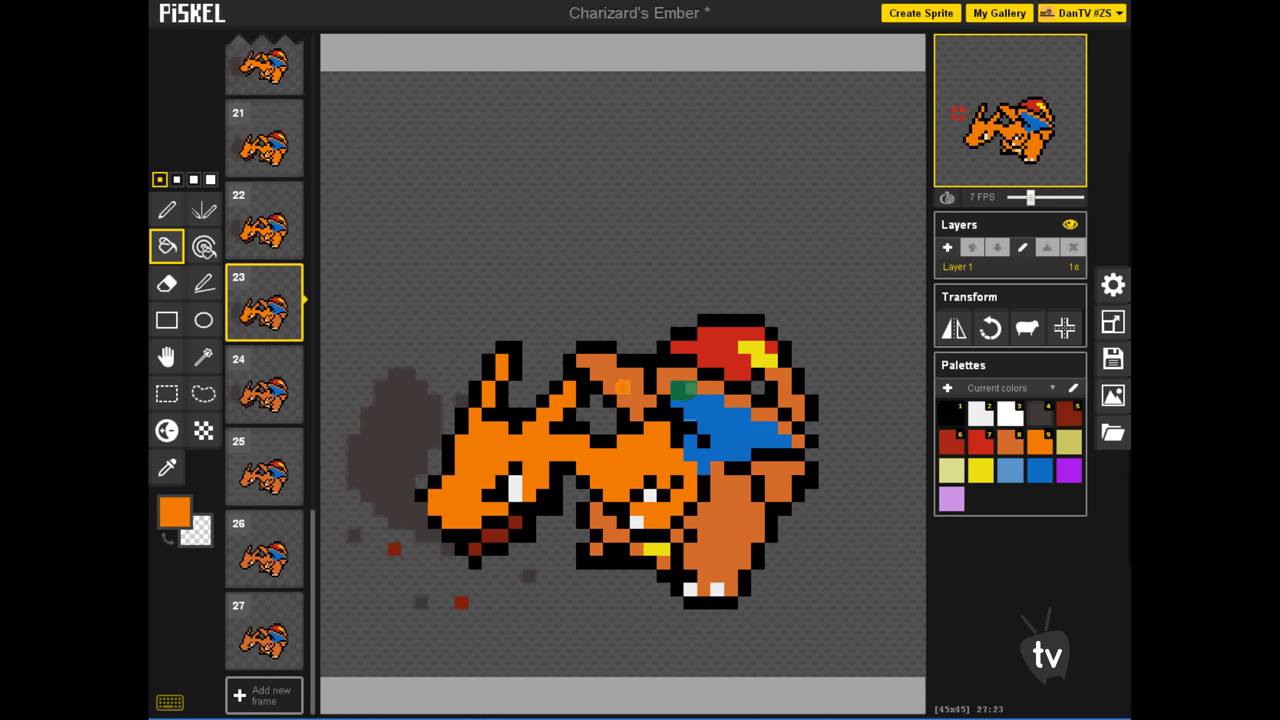
click(617, 382)
click(676, 377)
click(795, 430)
click(729, 494)
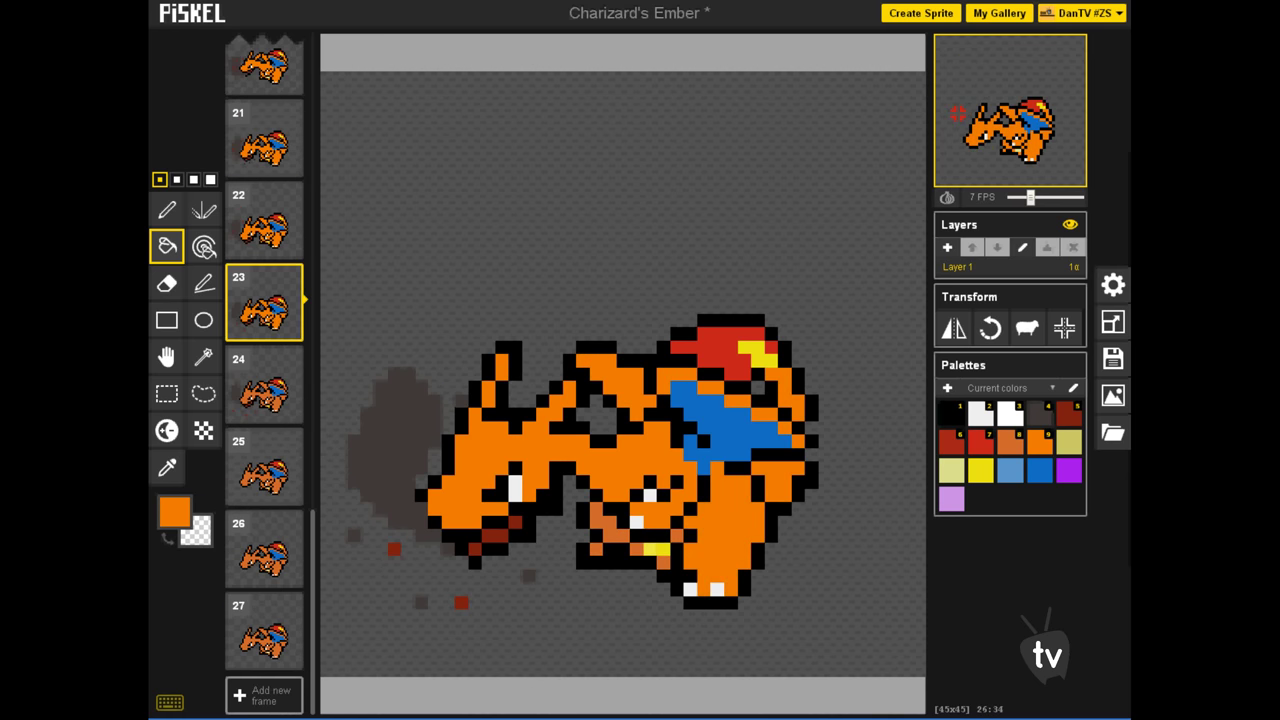
click(609, 522)
Fill the brownish head, horn, wing, tail and leg areas of Charizard in frame 24 with orange F07800.
click(264, 385)
click(480, 440)
click(499, 368)
click(617, 382)
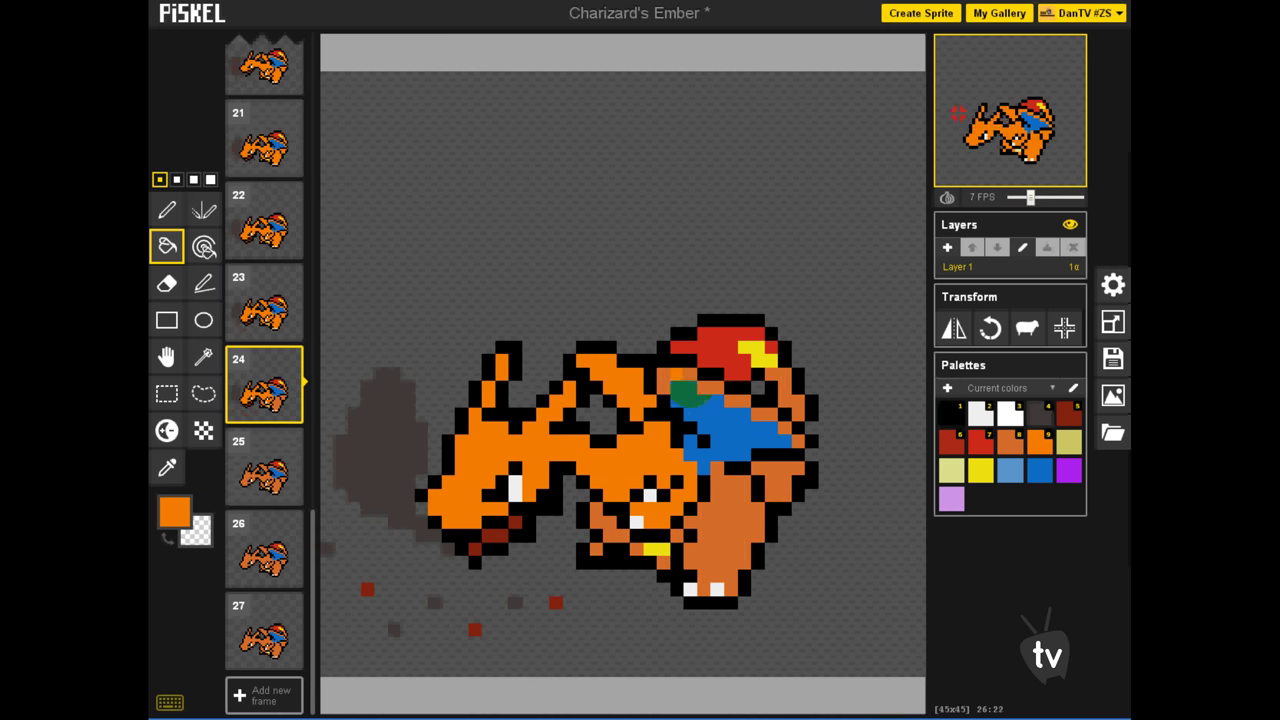
click(678, 377)
click(785, 395)
click(720, 530)
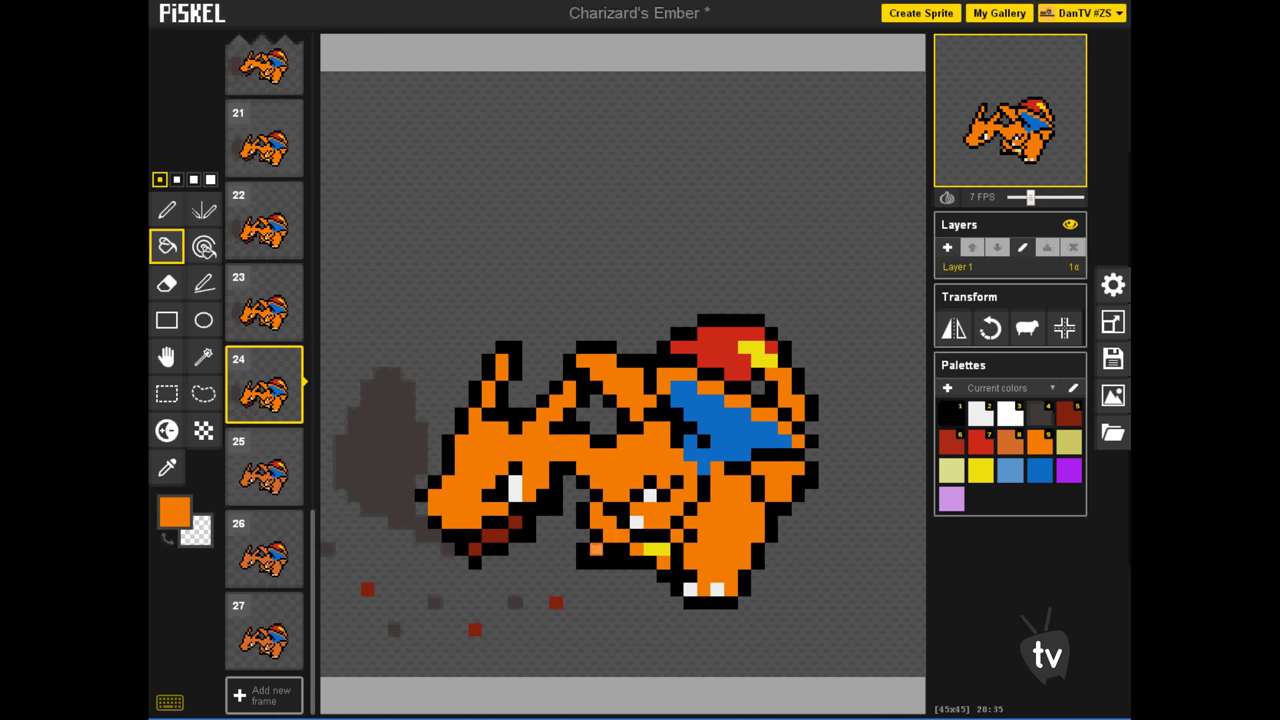
Fill Charizard's brownish head, horn, wing, tail and leg areas in frame 25 with orange F07800.
click(264, 466)
click(480, 440)
click(499, 368)
click(622, 376)
click(678, 377)
click(771, 428)
key(ctrl+z)
key(ctrl+z)
click(798, 414)
click(732, 515)
click(778, 482)
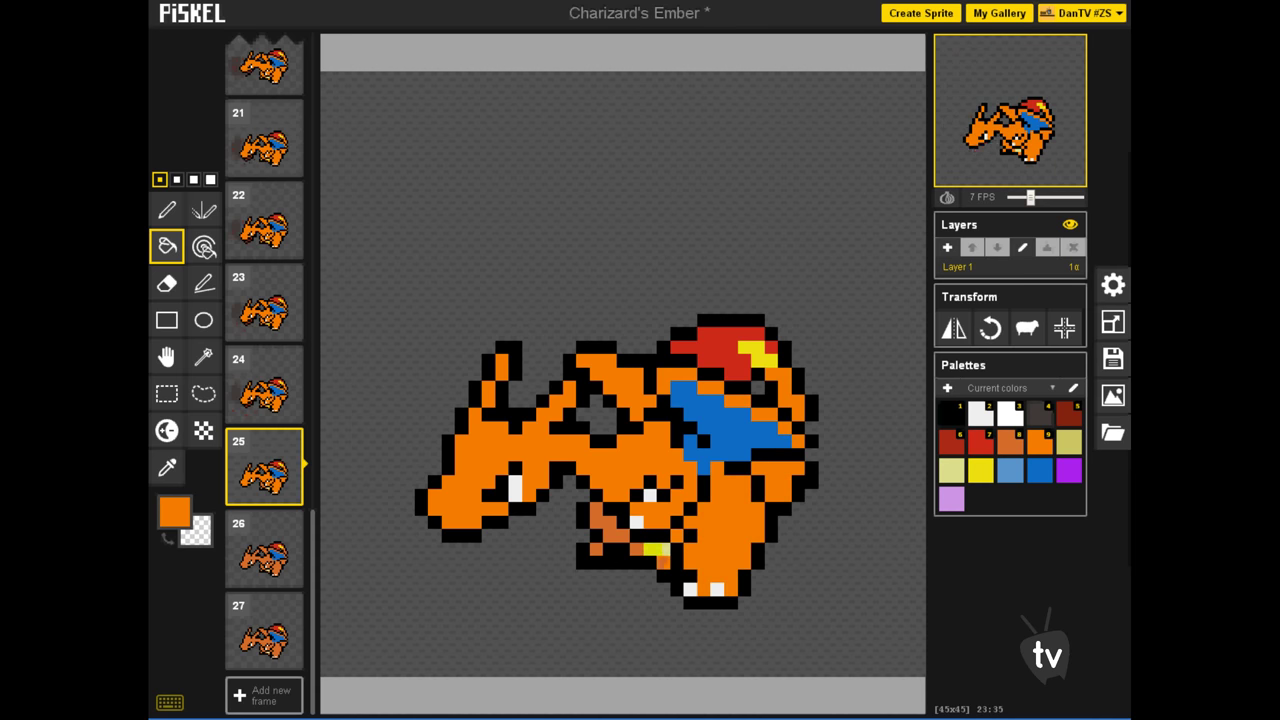
Recolour Charizard's lower arm, head, horn, wing, tail and leg in frame 26 with orange F07800.
click(264, 550)
click(616, 530)
click(596, 549)
click(480, 440)
click(500, 368)
click(622, 376)
click(676, 374)
click(736, 401)
click(770, 415)
click(725, 540)
click(771, 482)
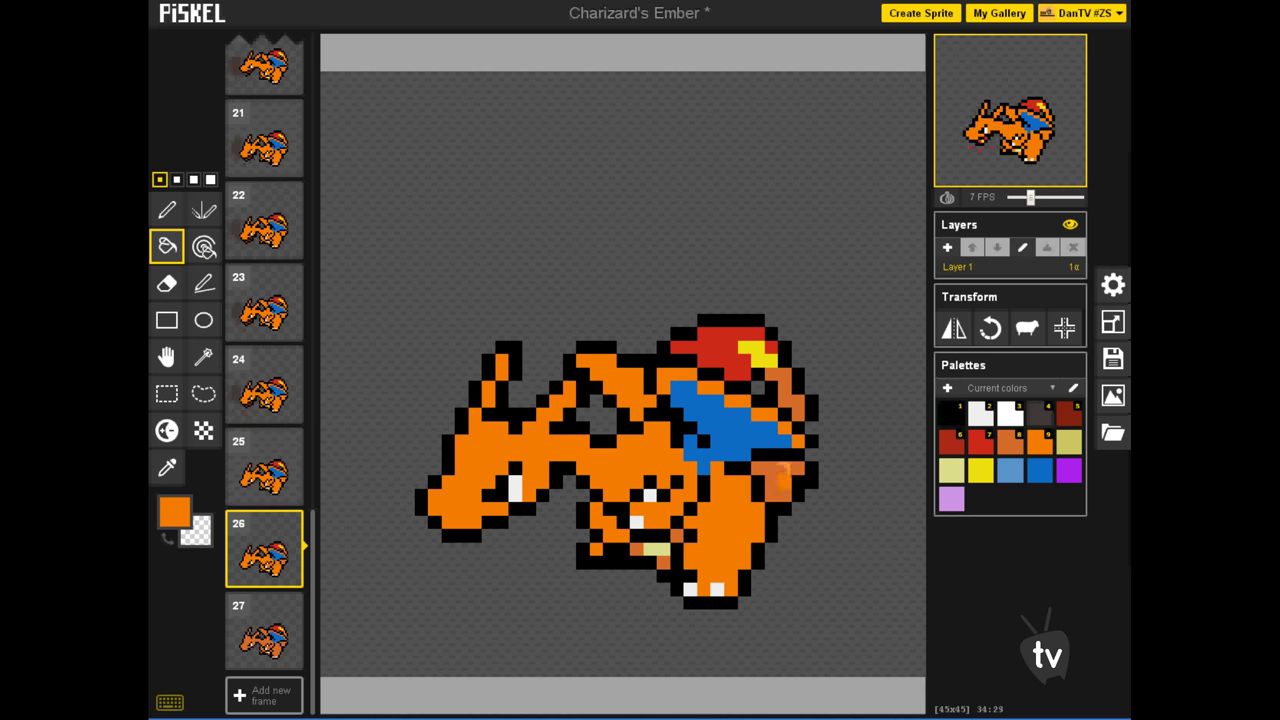
Check the recoloured Charizard in the earlier frames for brownish areas left unfilled.
key(Up)
key(Up)
key(Up)
click(264, 222)
click(264, 140)
scroll(264, 240, up, 15)
click(264, 78)
scroll(270, 270, down, 15)
key(Down)
key(Down)
key(Down)
key(Down)
key(Down)
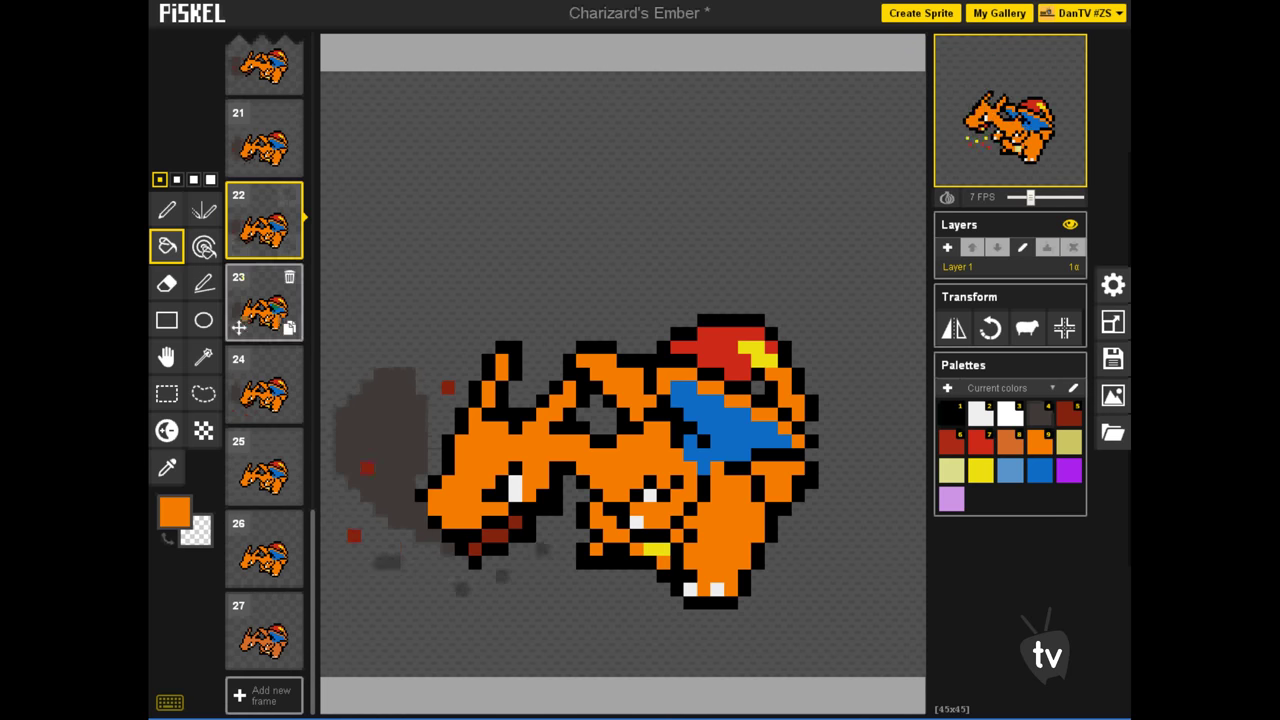
Bucket-fill Charizard's brownish wing, tail and leg areas in frame 27 with orange F07800 and undo the last fill.
key(Down)
key(Down)
click(706, 390)
click(791, 425)
click(779, 479)
click(724, 522)
click(666, 559)
key(ctrl+z)
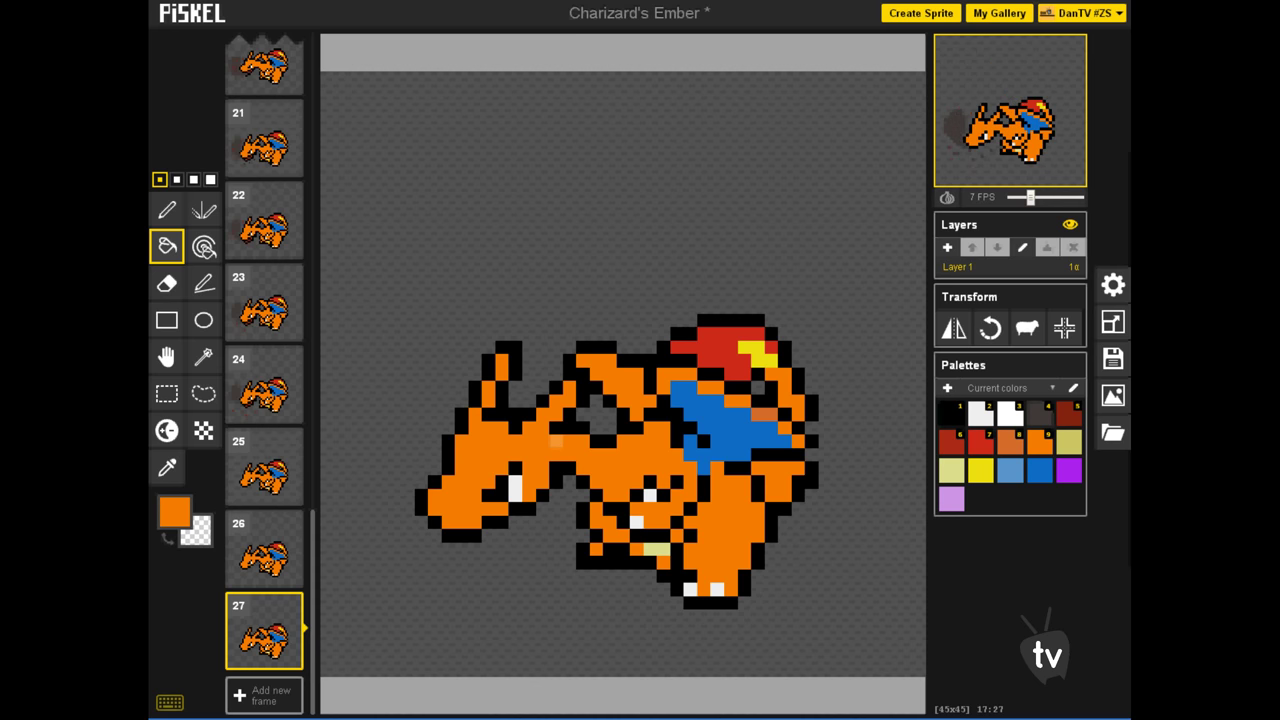
Go back to frame 1 and play the animation preview full screen in a separate window.
scroll(262, 320, up, 20)
click(263, 75)
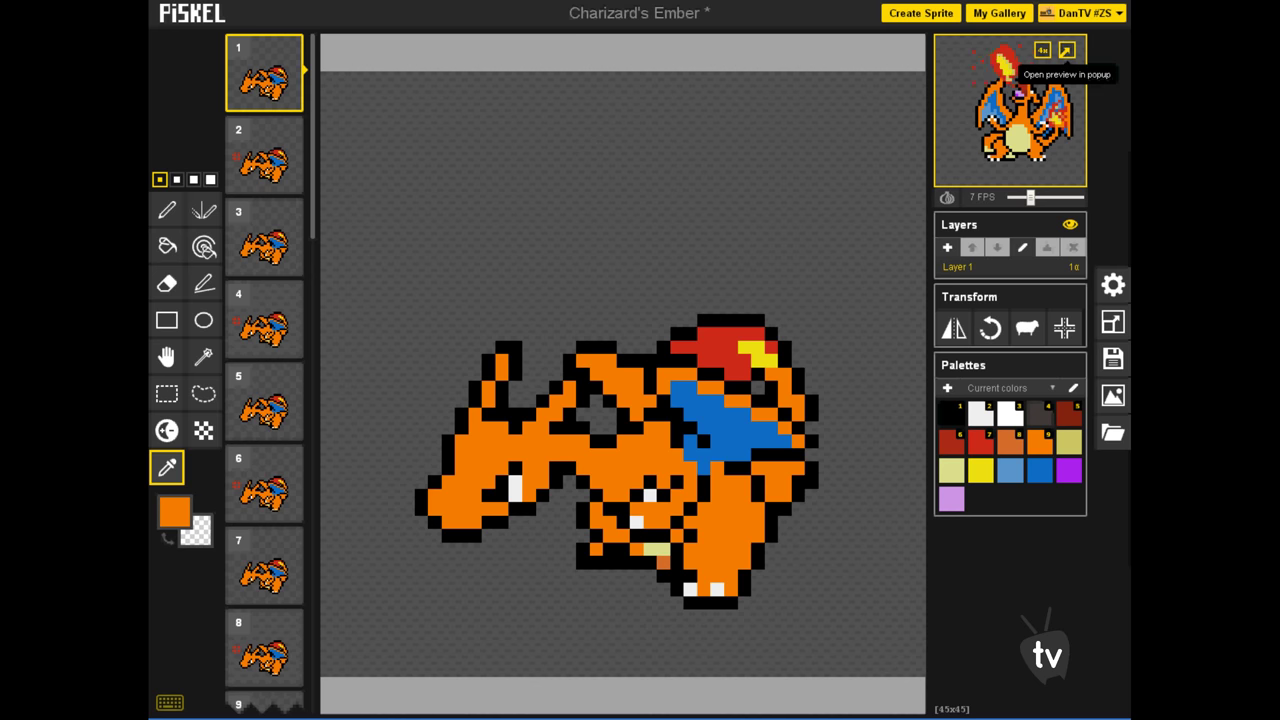
click(1066, 50)
key(F11)
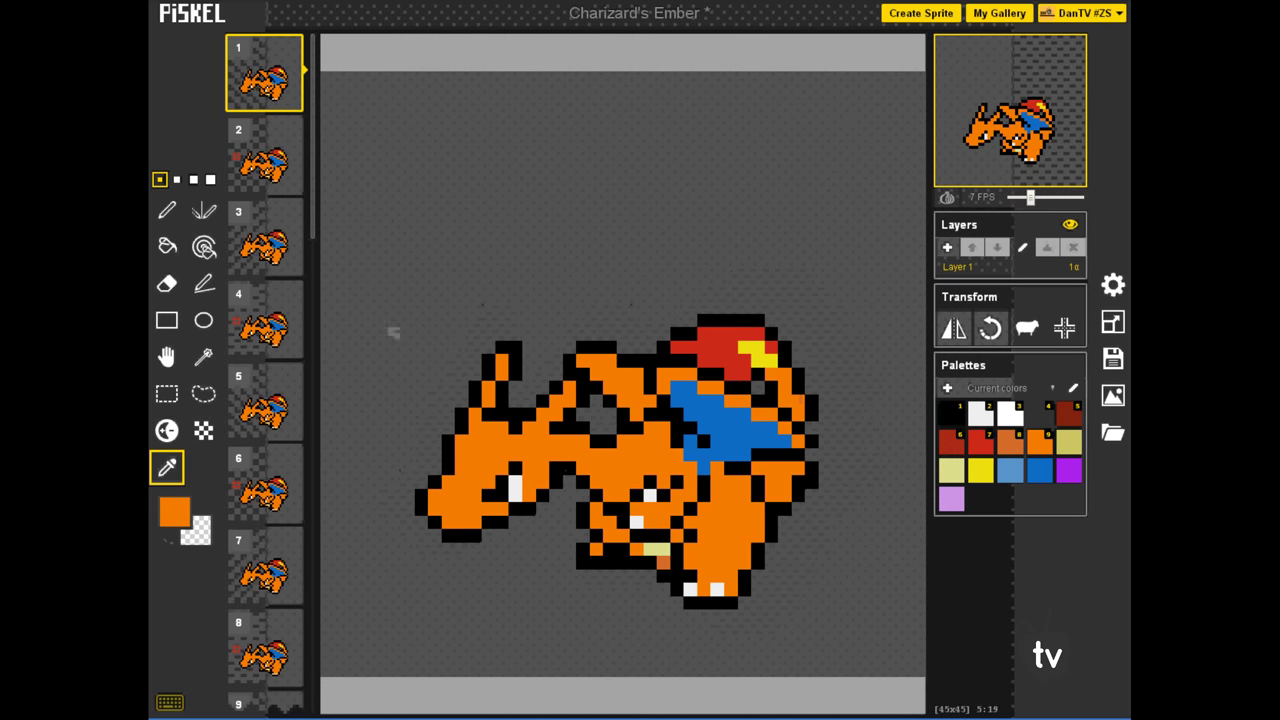
Compare frames 12 and 13 by switching between them to examine the change from crouching to upright Charizard.
scroll(270, 430, down, 6)
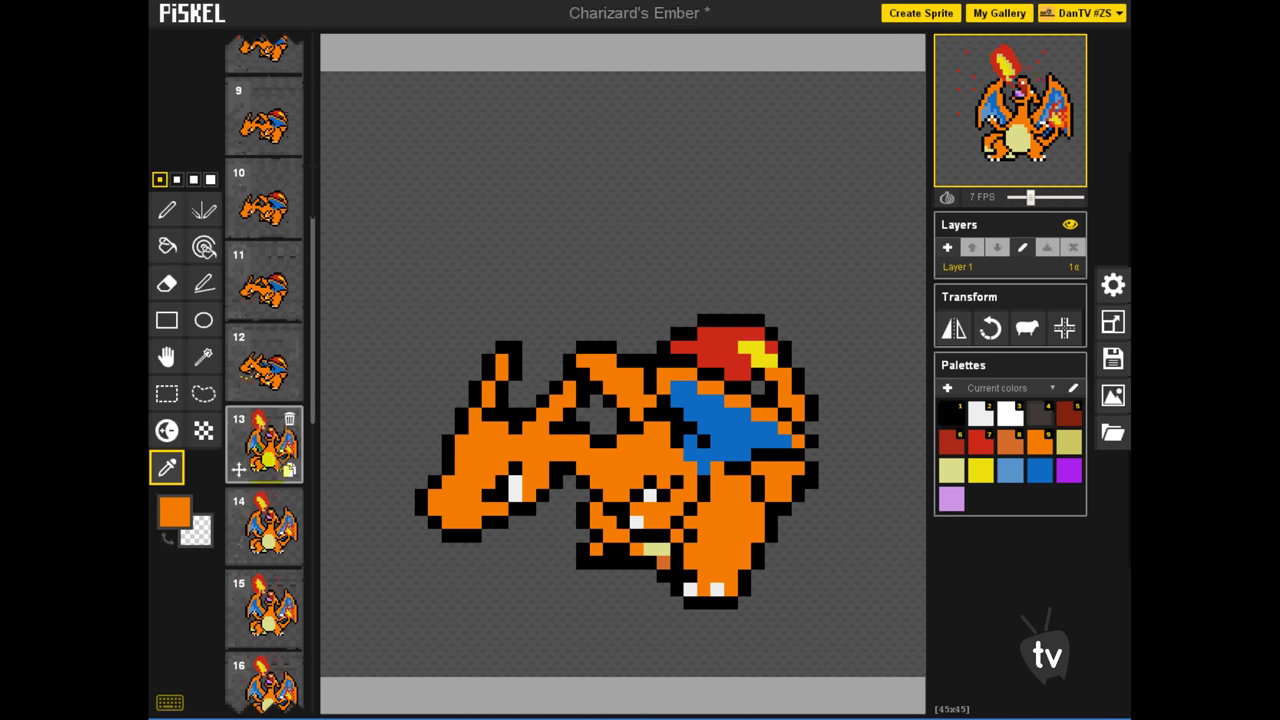
click(265, 445)
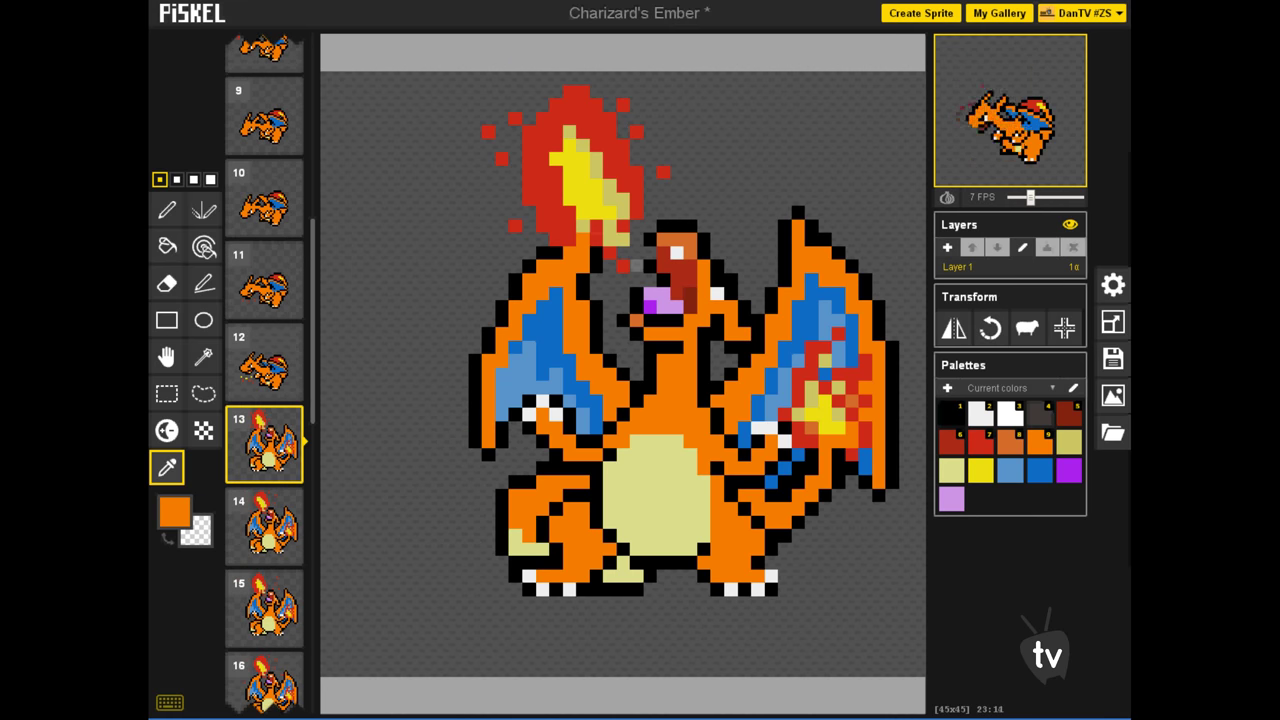
key(p)
scroll(265, 440, down, 10)
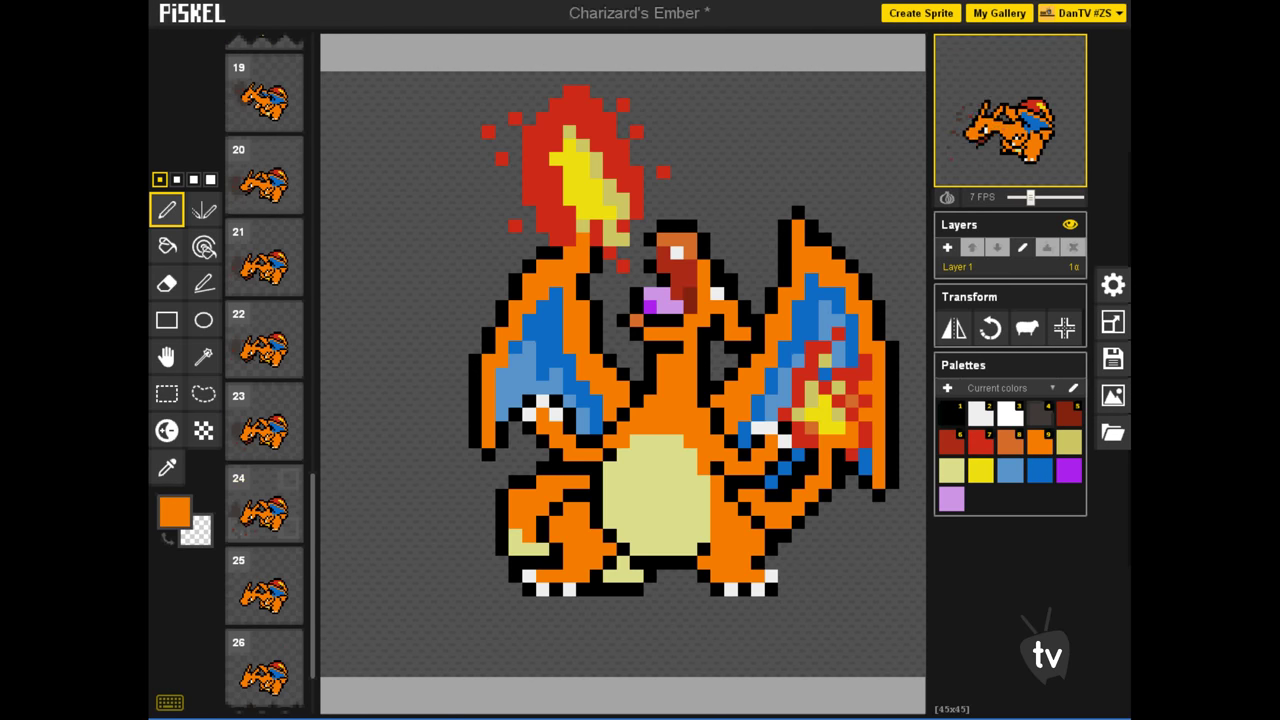
scroll(264, 215, up, 8)
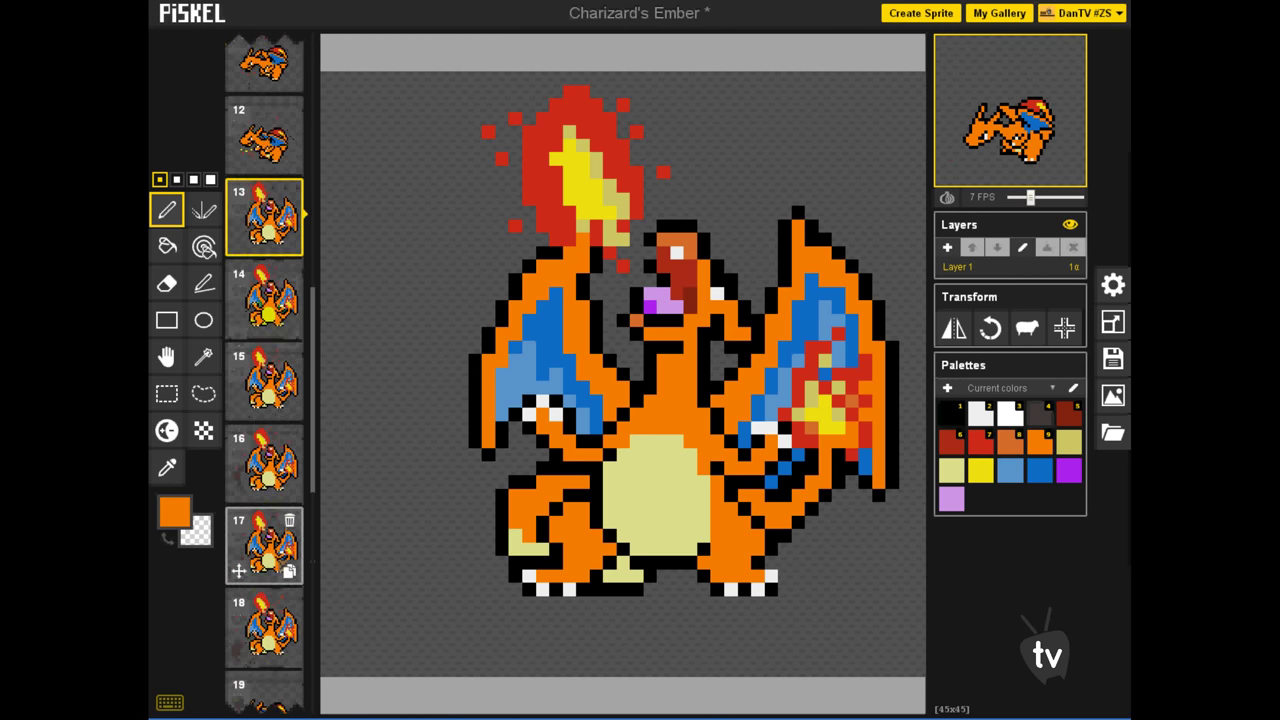
click(264, 212)
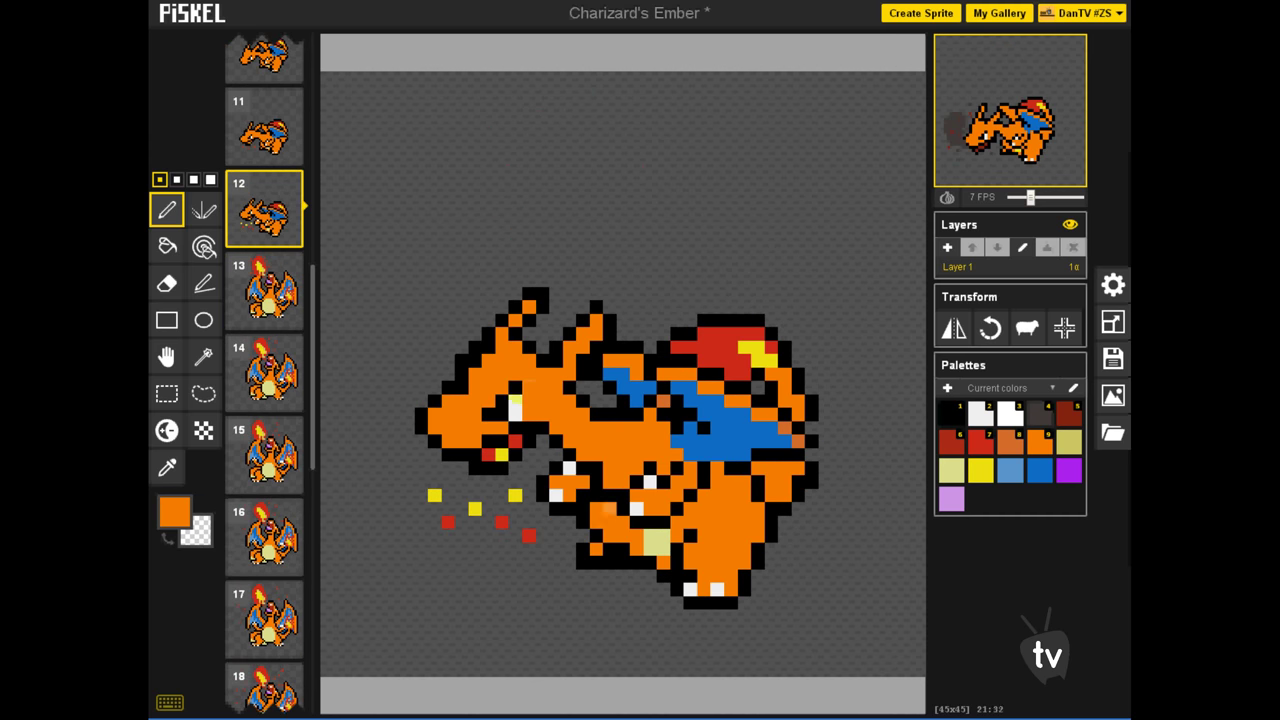
click(258, 288)
click(264, 212)
click(264, 290)
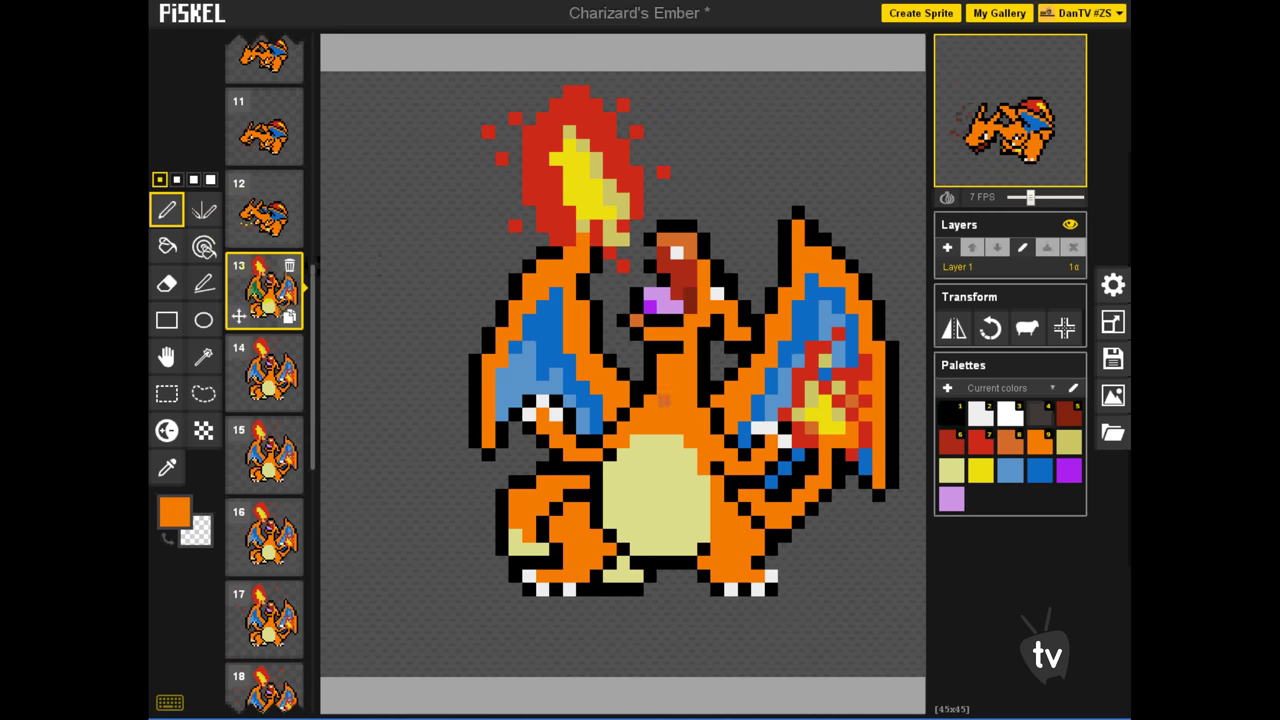
click(276, 222)
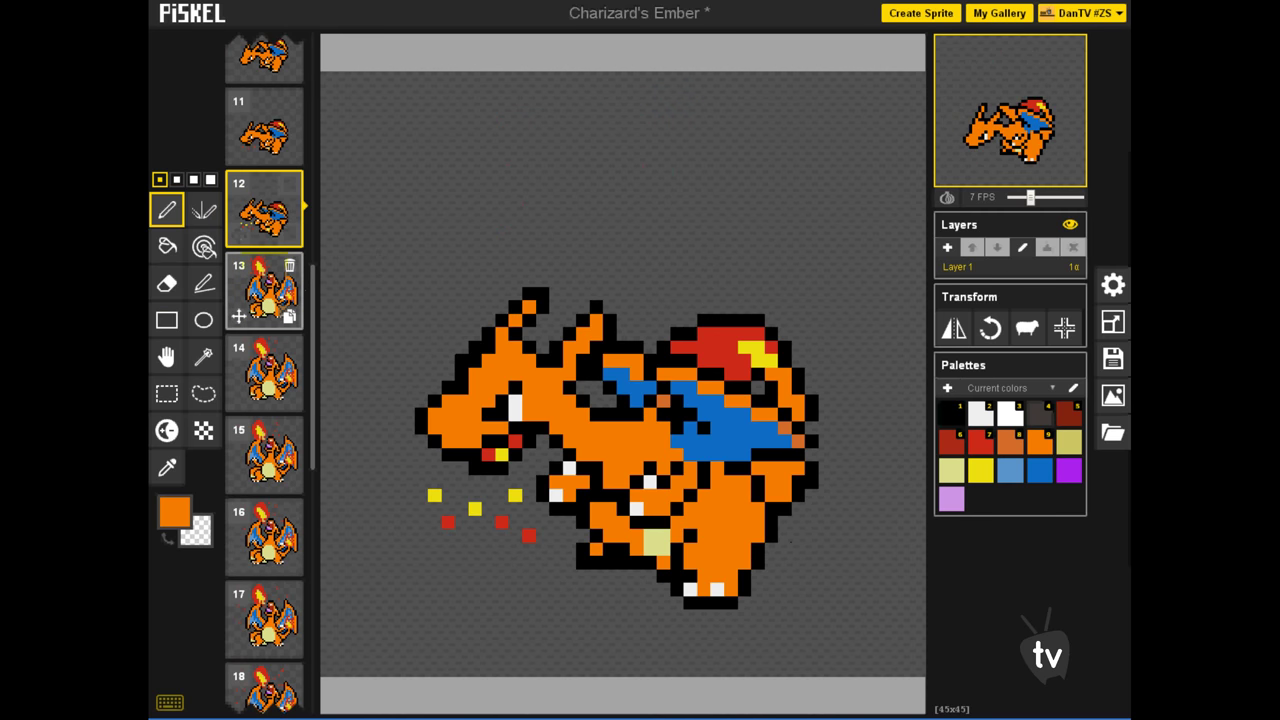
click(284, 306)
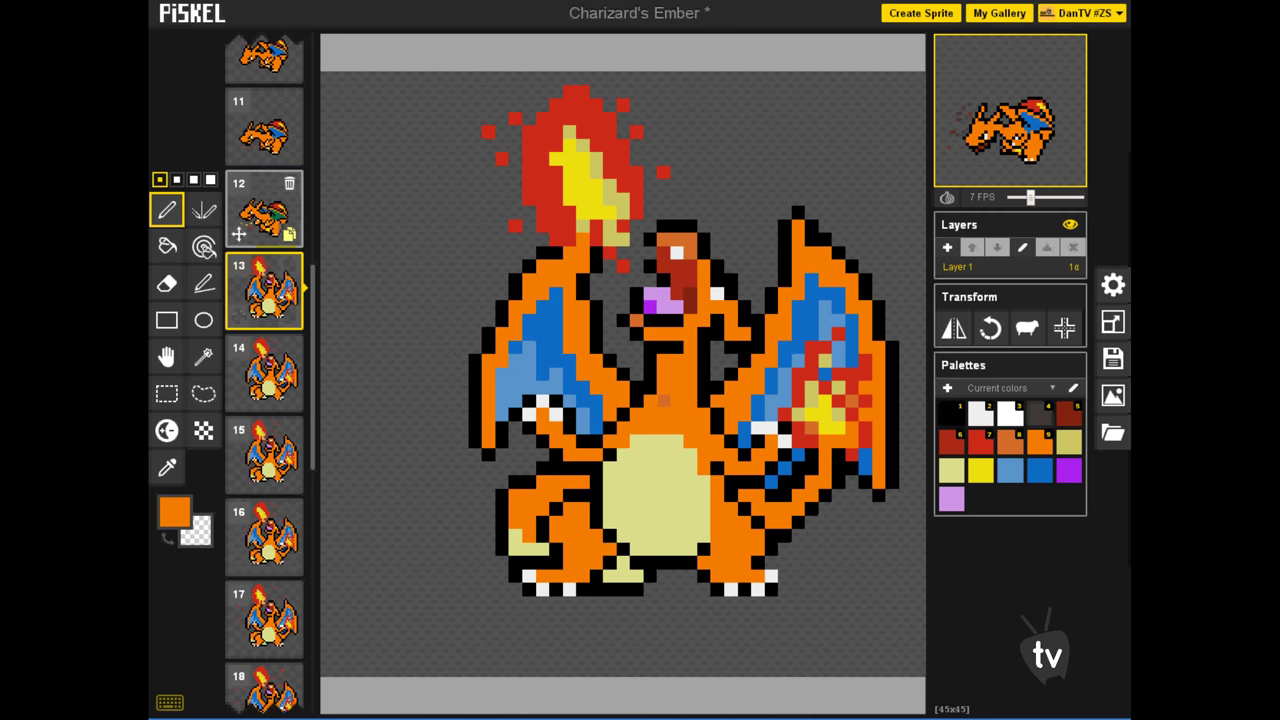
click(272, 218)
click(280, 304)
click(272, 218)
click(280, 304)
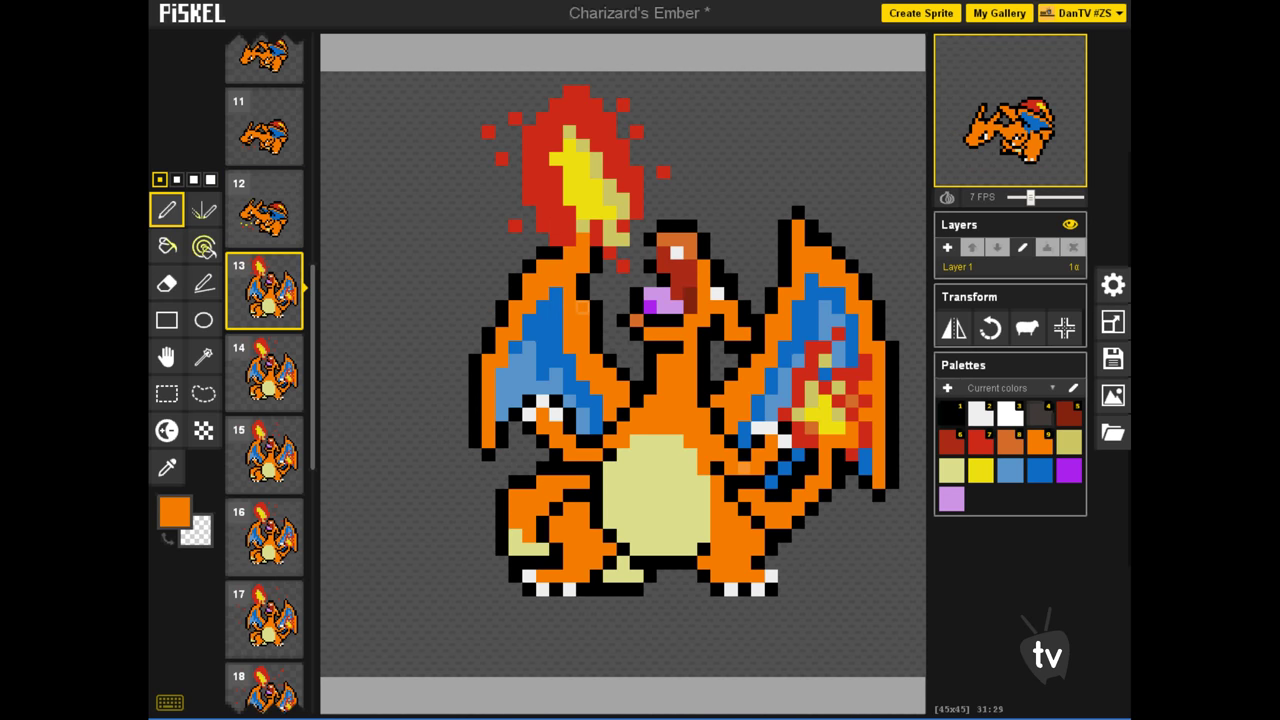
Compare frames 18 and 19 by switching between them to examine Charizard's return to the crouching pose.
scroll(265, 380, down, 1)
scroll(265, 380, down, 3)
click(265, 395)
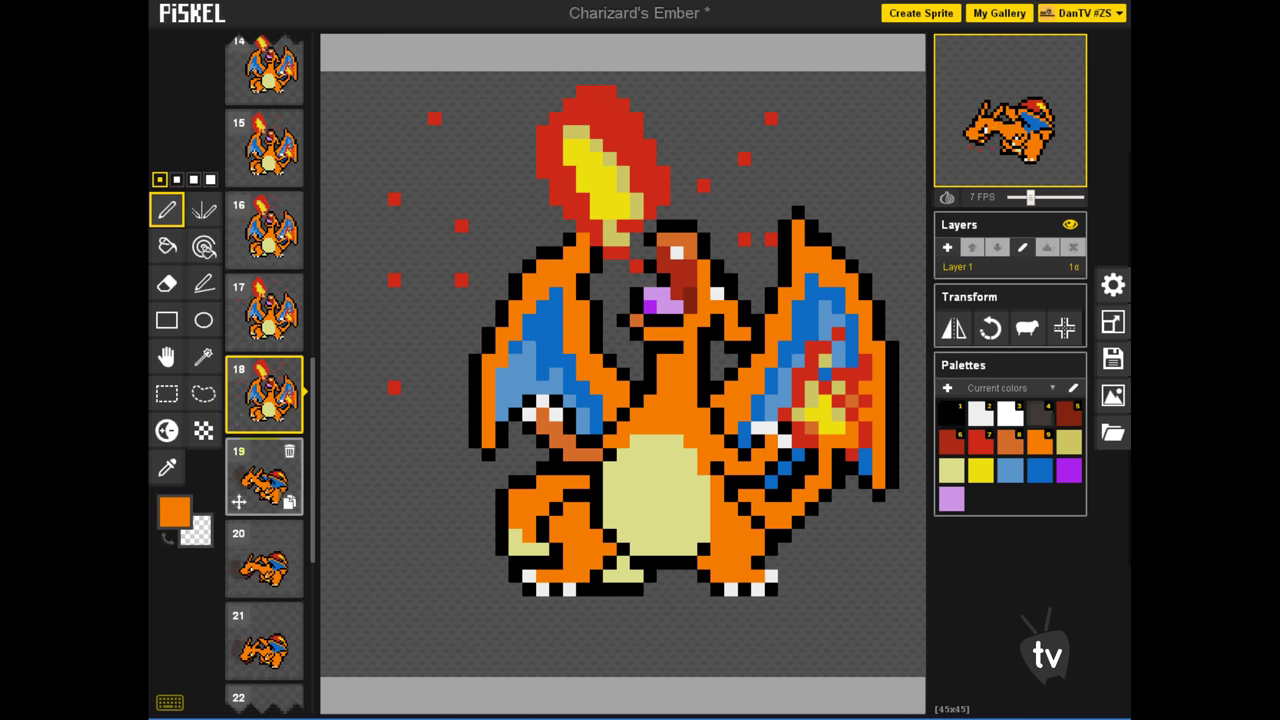
click(254, 466)
click(266, 398)
click(276, 462)
click(265, 395)
click(265, 478)
click(265, 395)
click(265, 478)
Inspect the colours of Charizard in the last three frames, 25 to 27.
scroll(265, 440, down, 5)
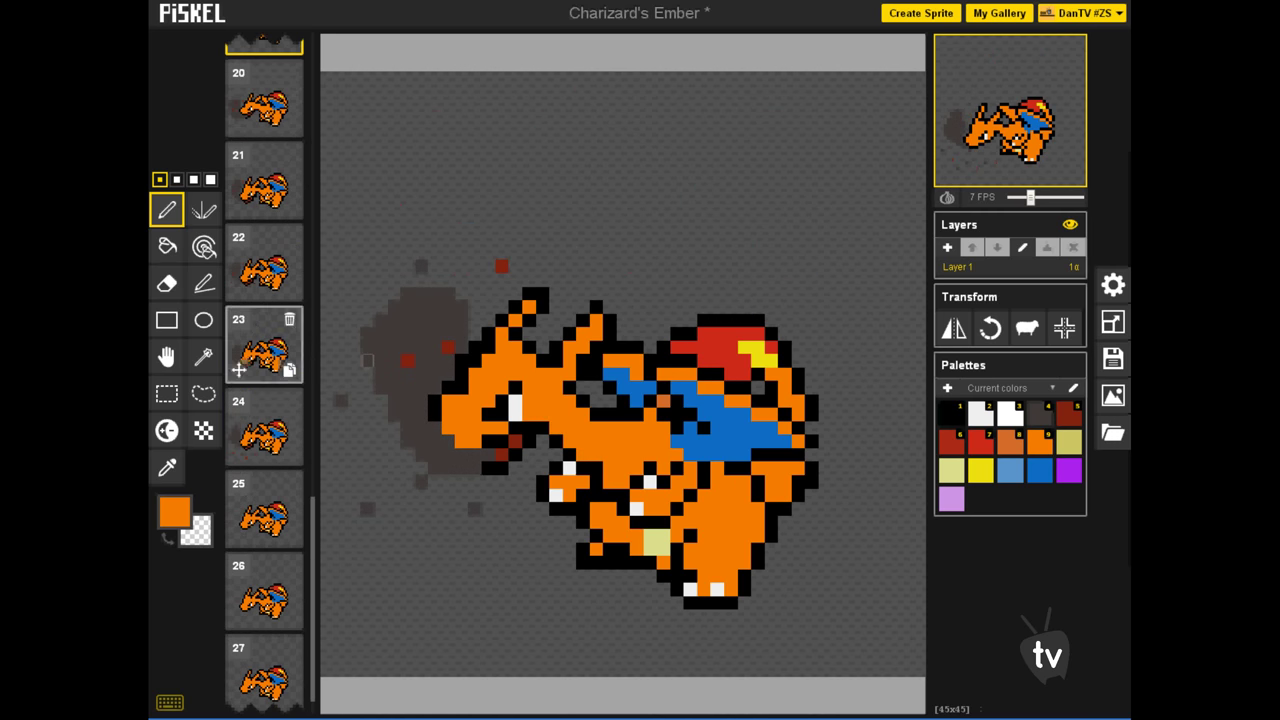
scroll(265, 430, down, 1)
click(265, 470)
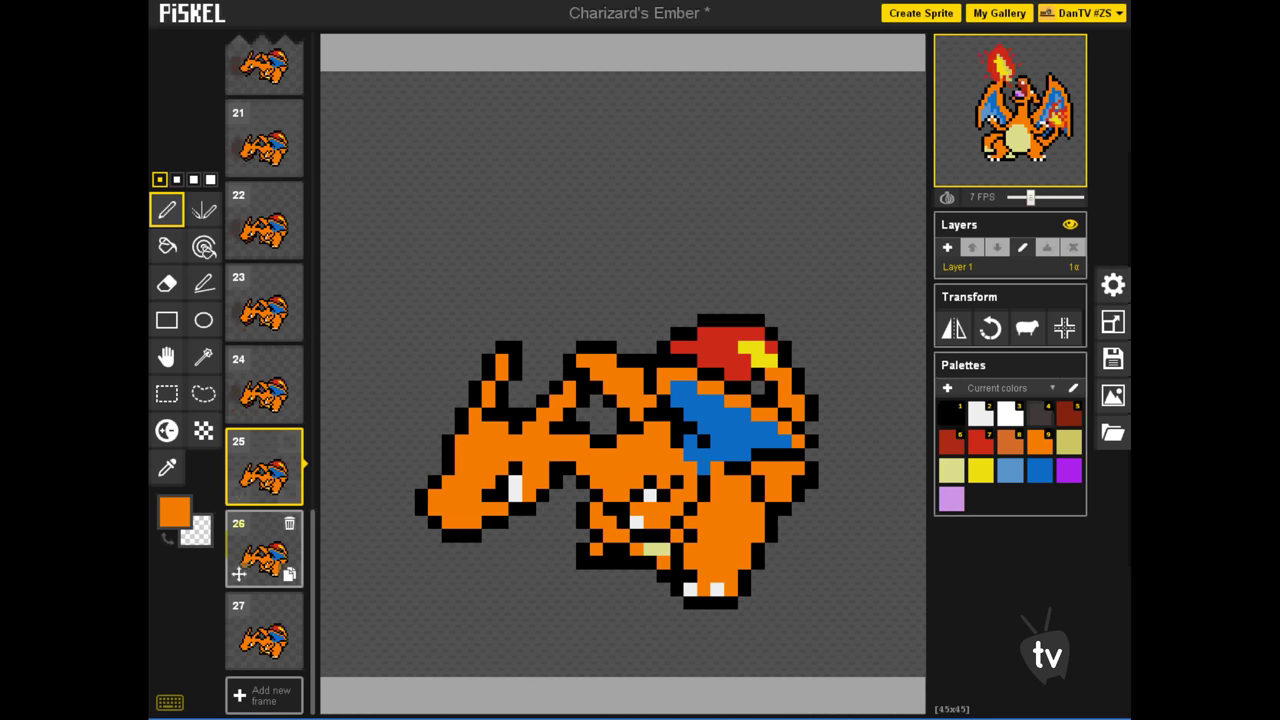
click(265, 548)
click(265, 630)
Return to the first frame and watch the whole animation again in the popup preview.
scroll(265, 548, up, 9)
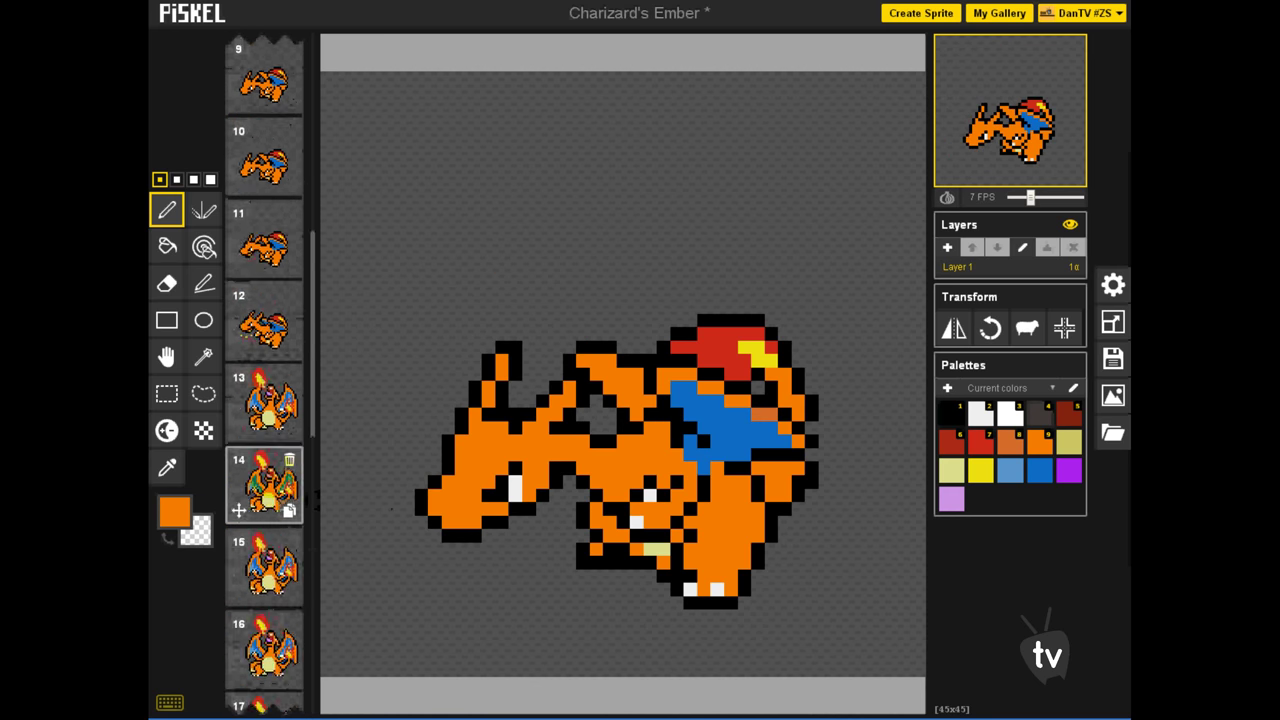
scroll(265, 530, up, 5)
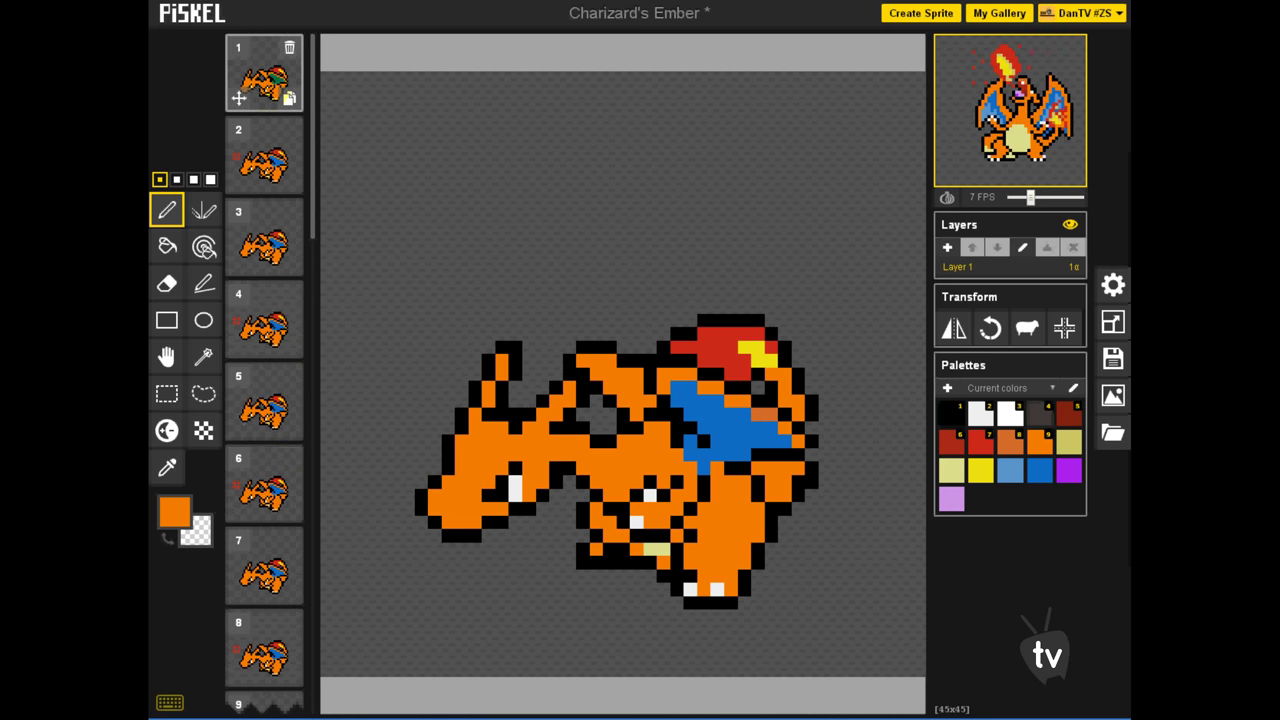
click(265, 80)
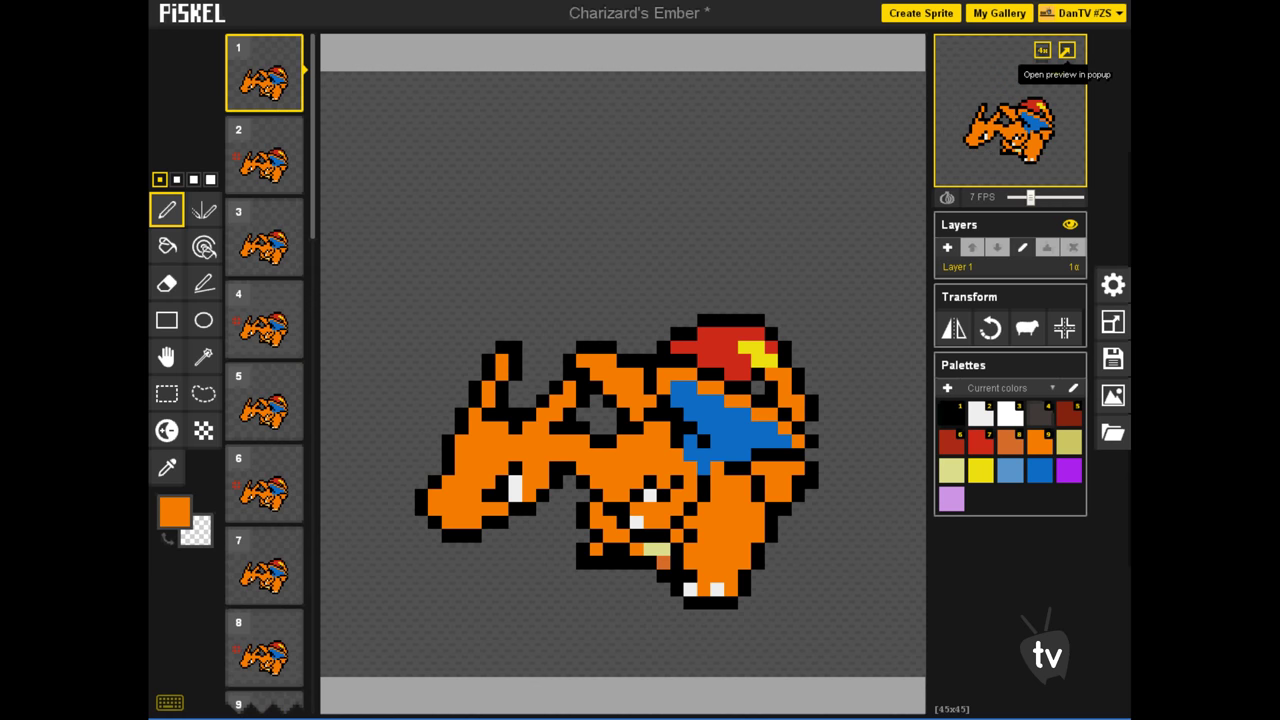
click(1066, 50)
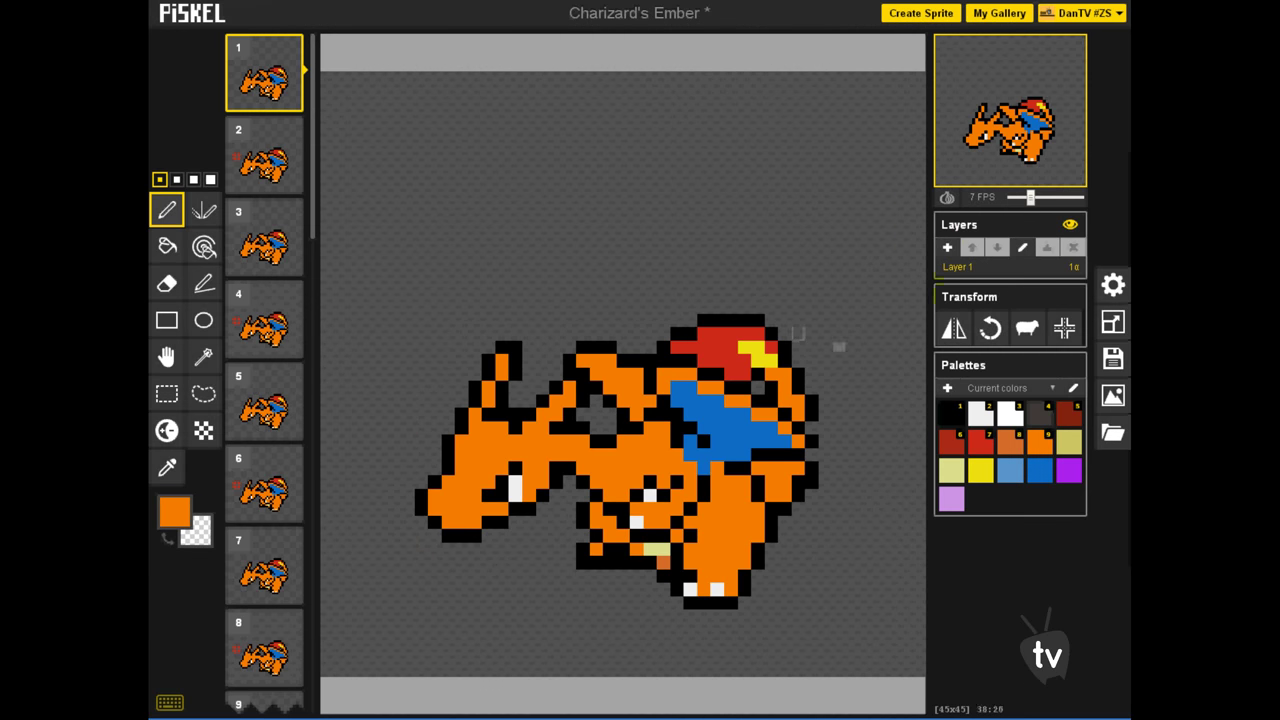
Save the "Charizard's Ember" sprite online to the gallery.
click(1113, 358)
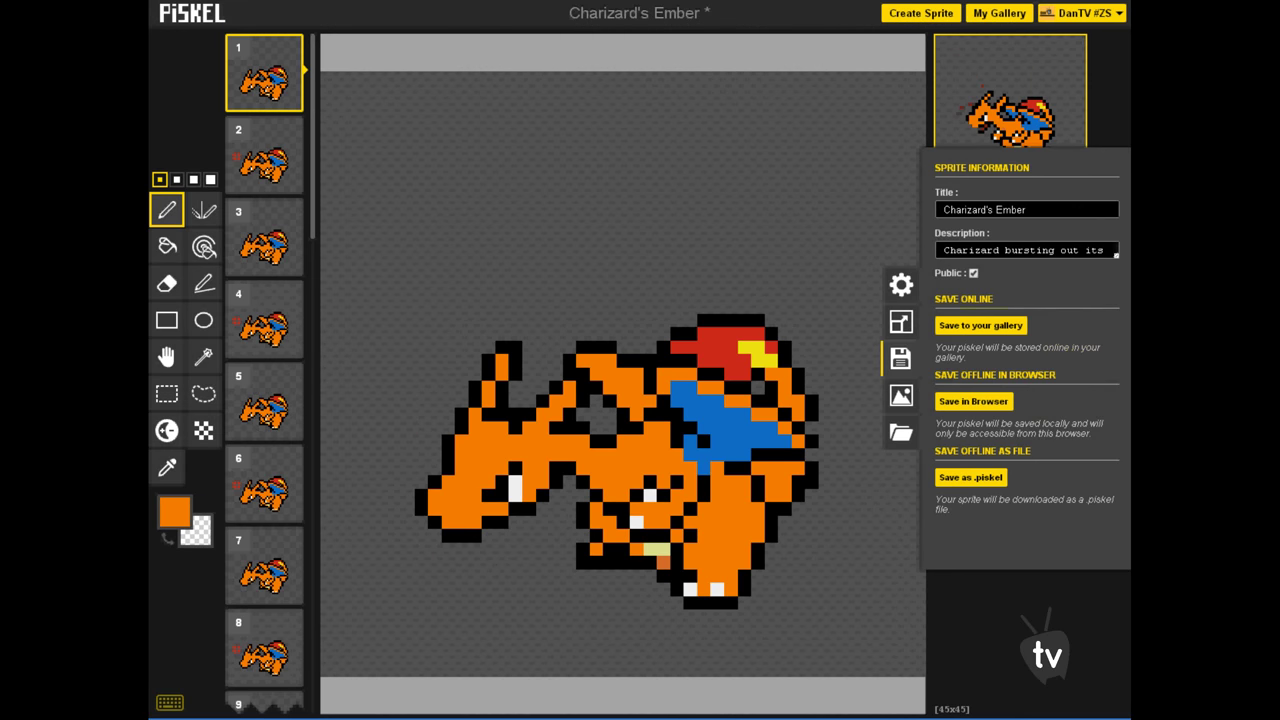
click(985, 325)
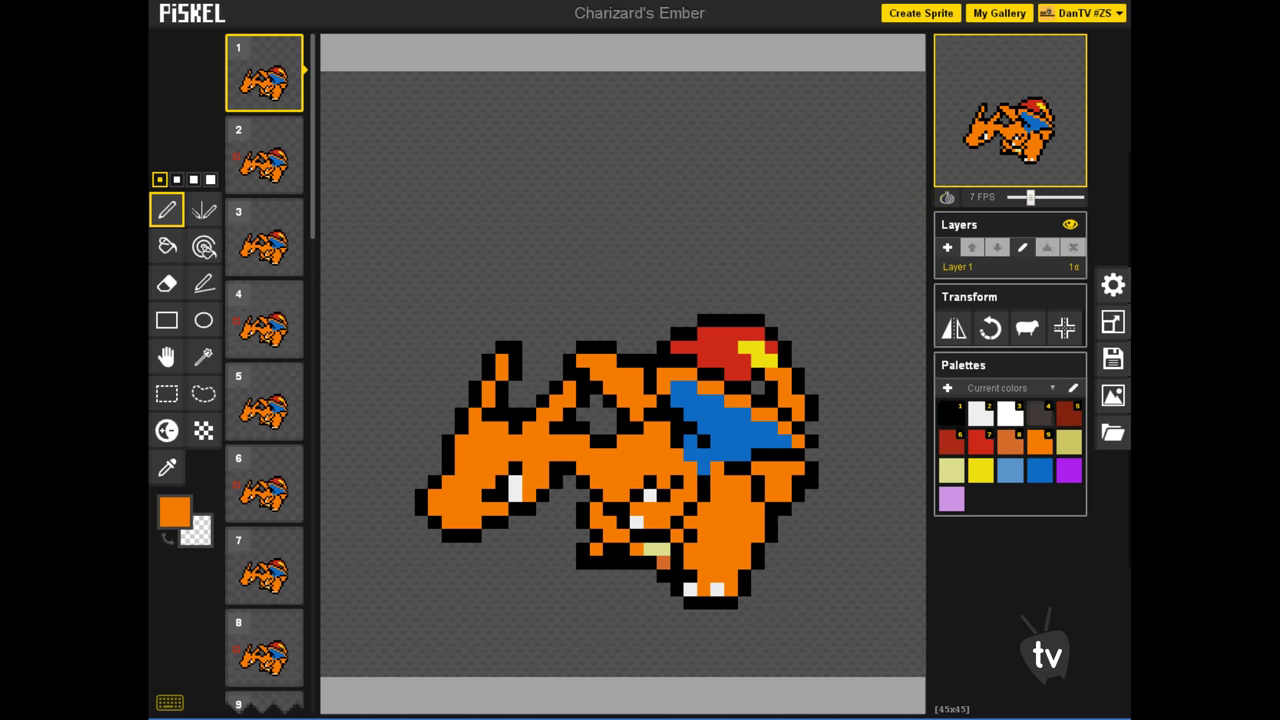
Open the saved animation's preview in a popup and maximize it to watch the result.
click(1066, 49)
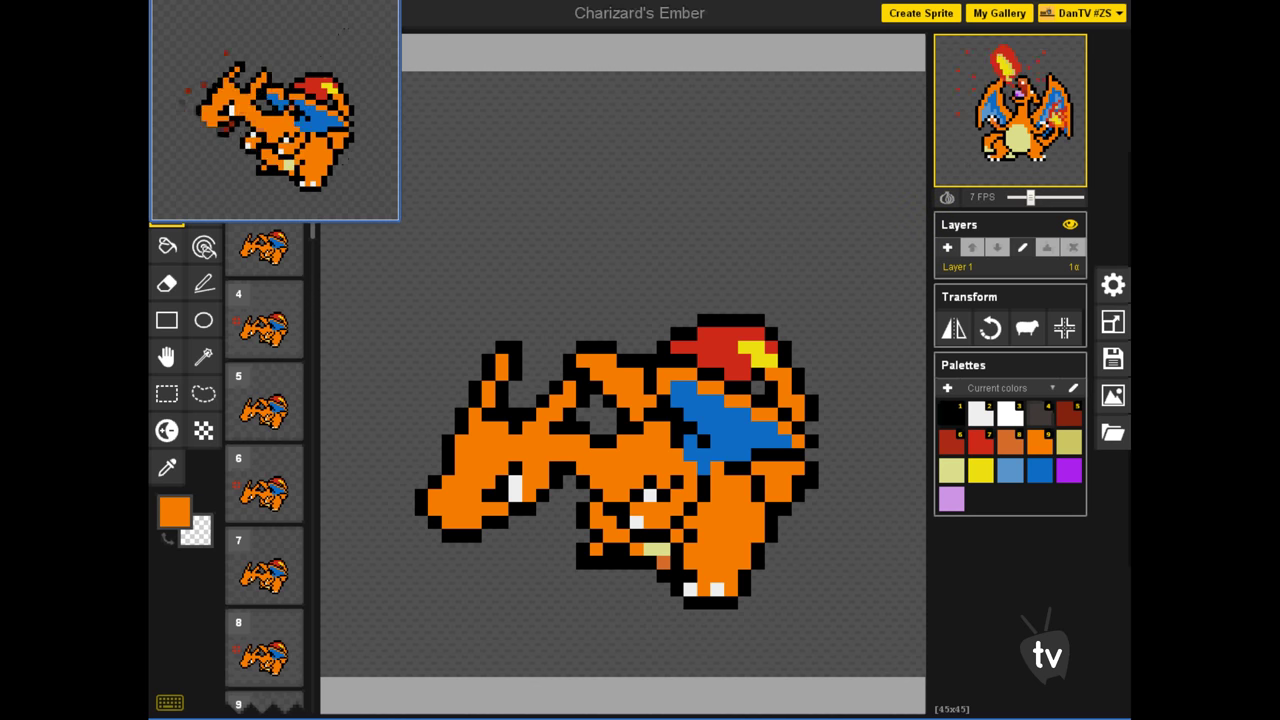
key(super+Up)
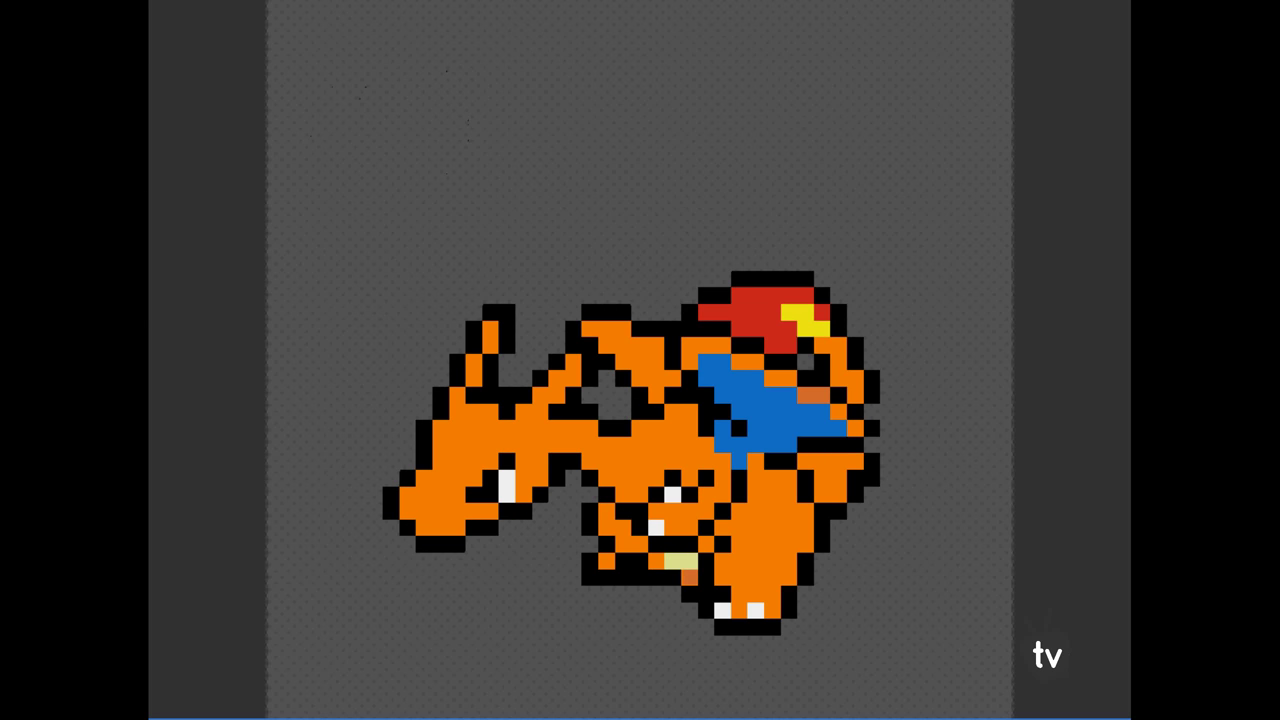